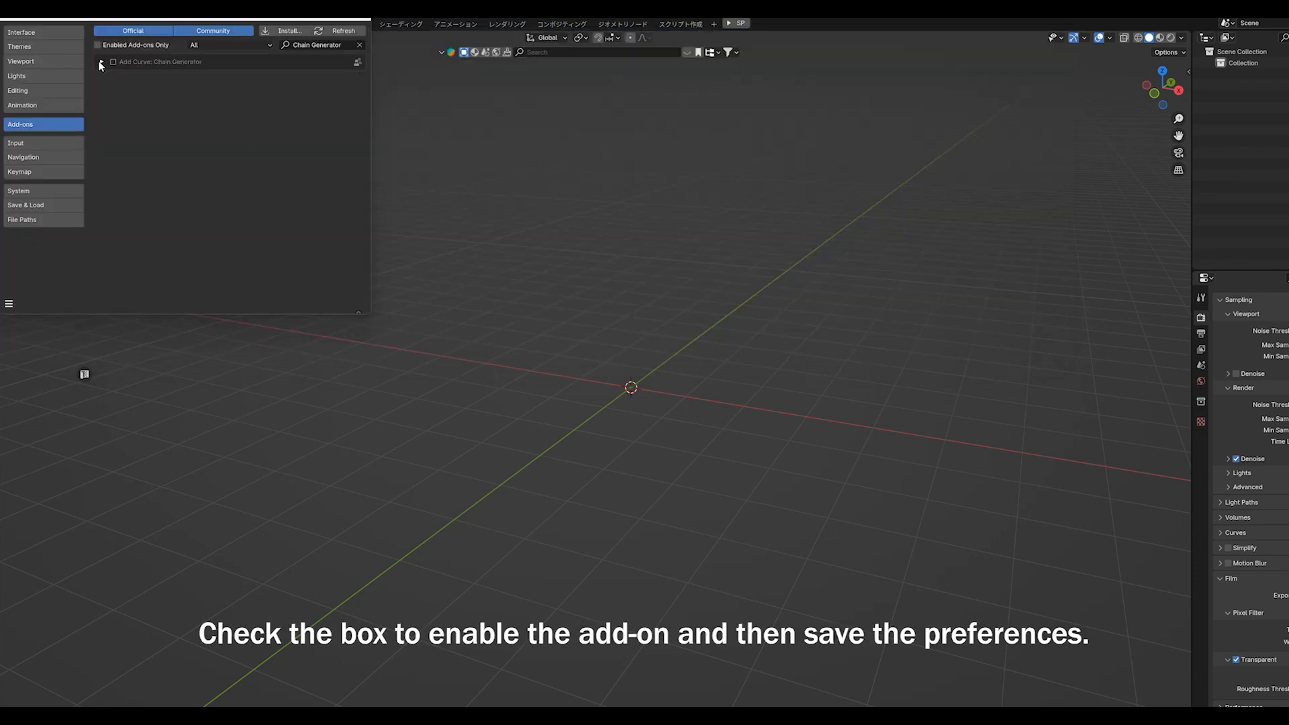
Step: Enable the Add Curve: Chain Generator add-on and save the preferences
{"action": "left_click", "coordinate": [100, 61]}
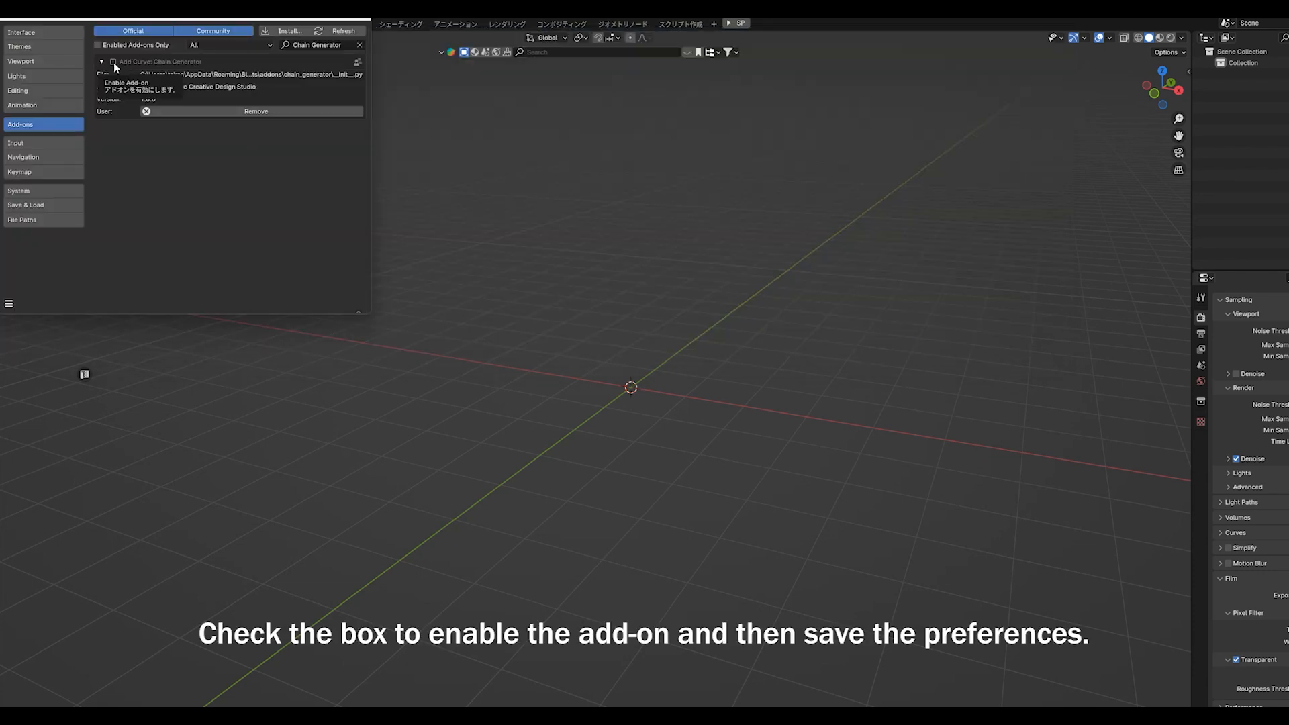
{"action": "left_click", "coordinate": [114, 62]}
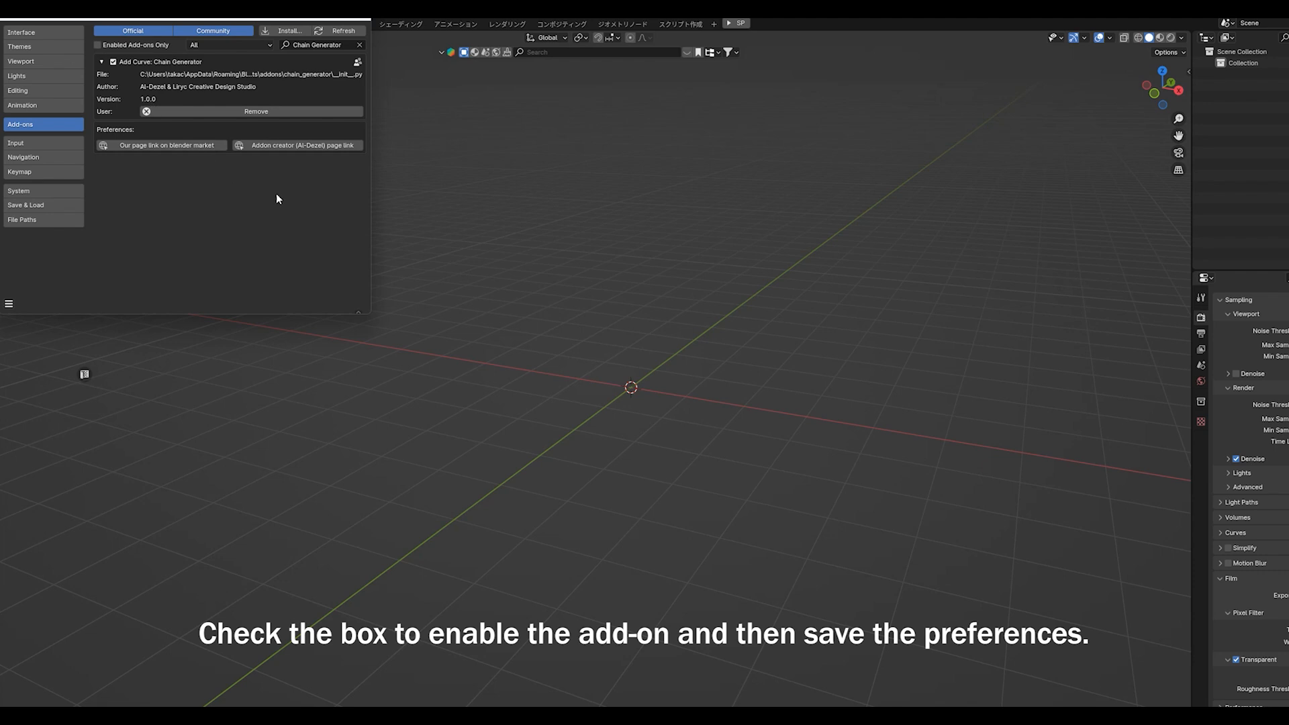
{"action": "left_click", "coordinate": [9, 304]}
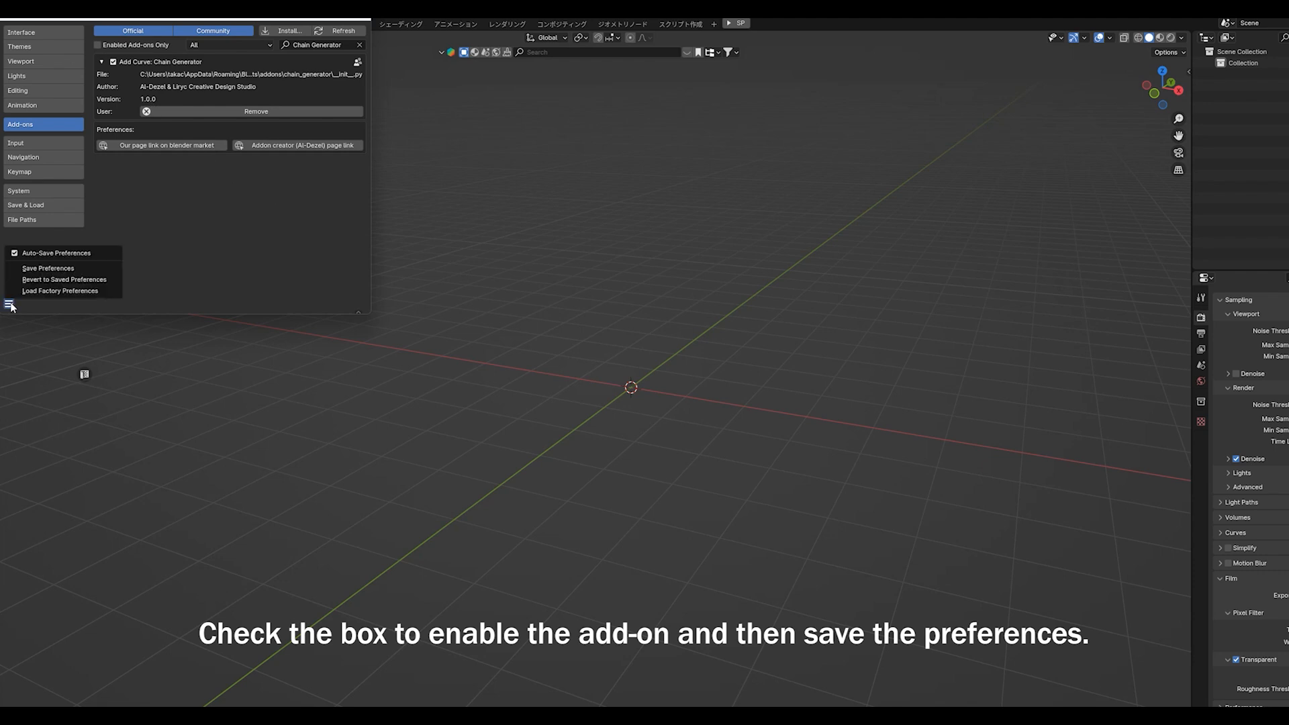
{"action": "left_click", "coordinate": [52, 268]}
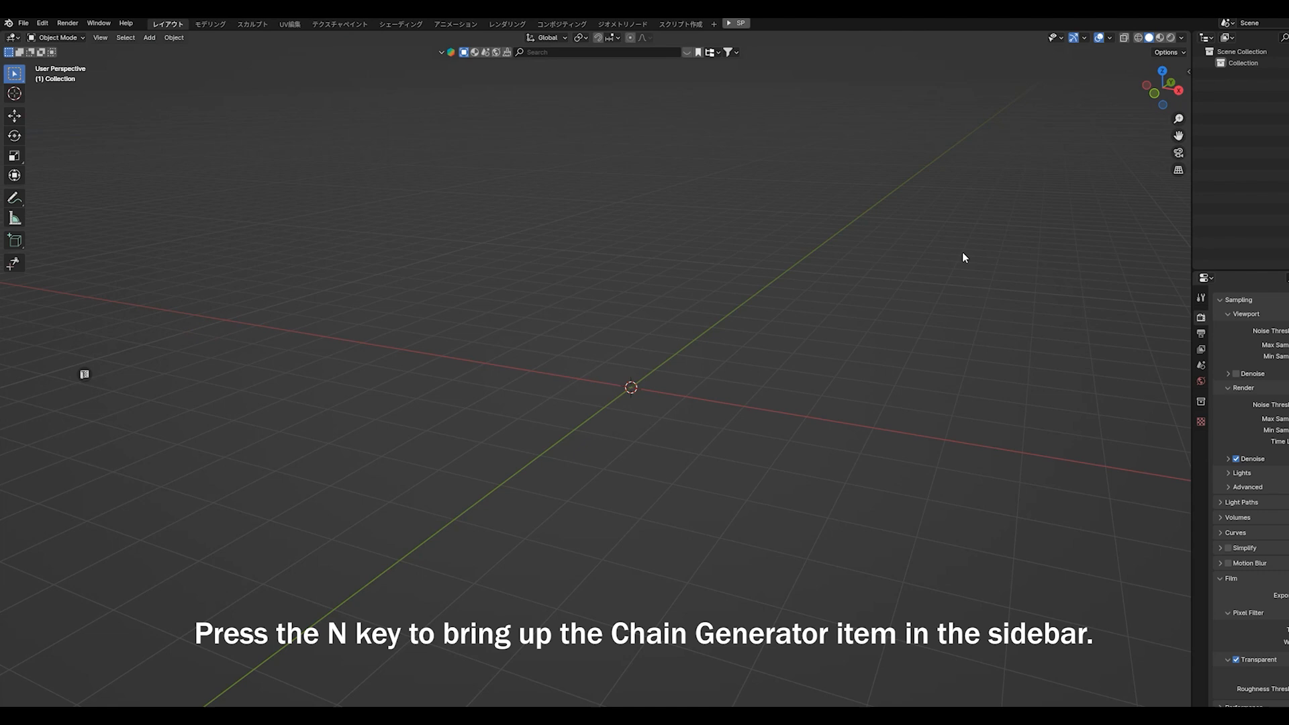
Step: Show the Chain Generator controls in the 3D viewport and refresh the part previews
{"action": "key", "text": "n"}
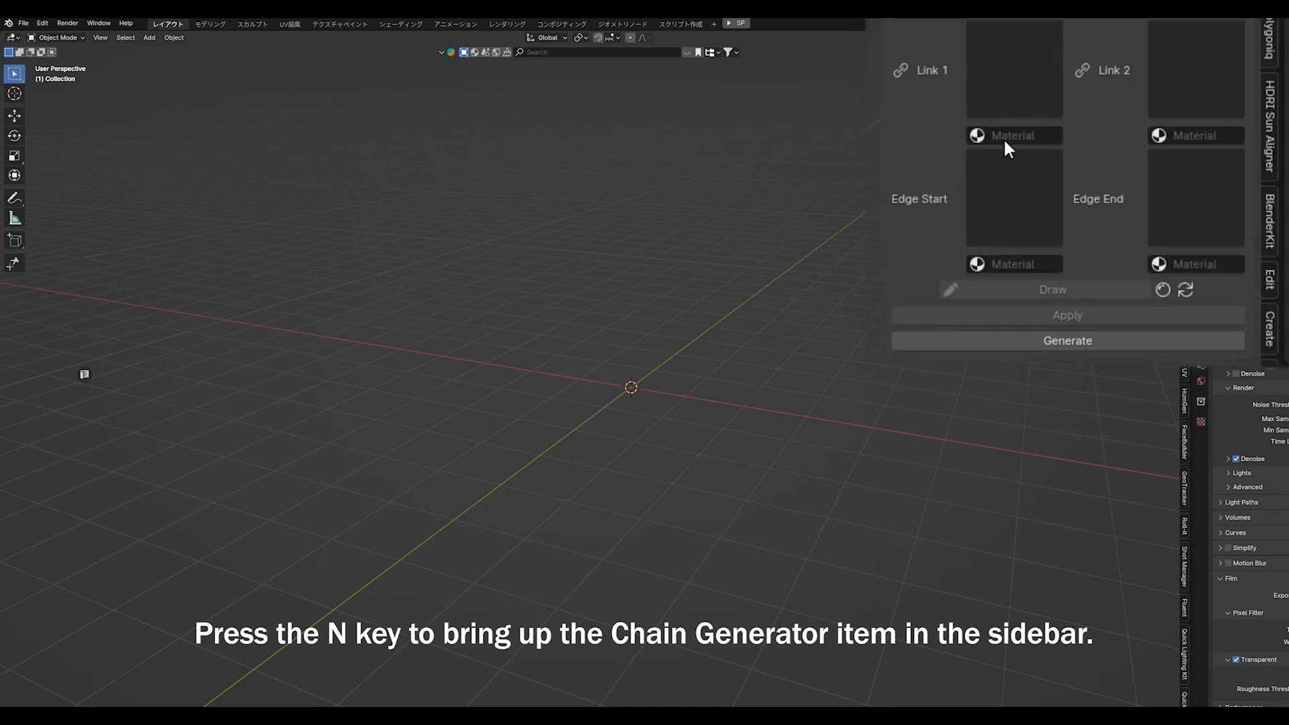
{"action": "left_click", "coordinate": [1186, 289]}
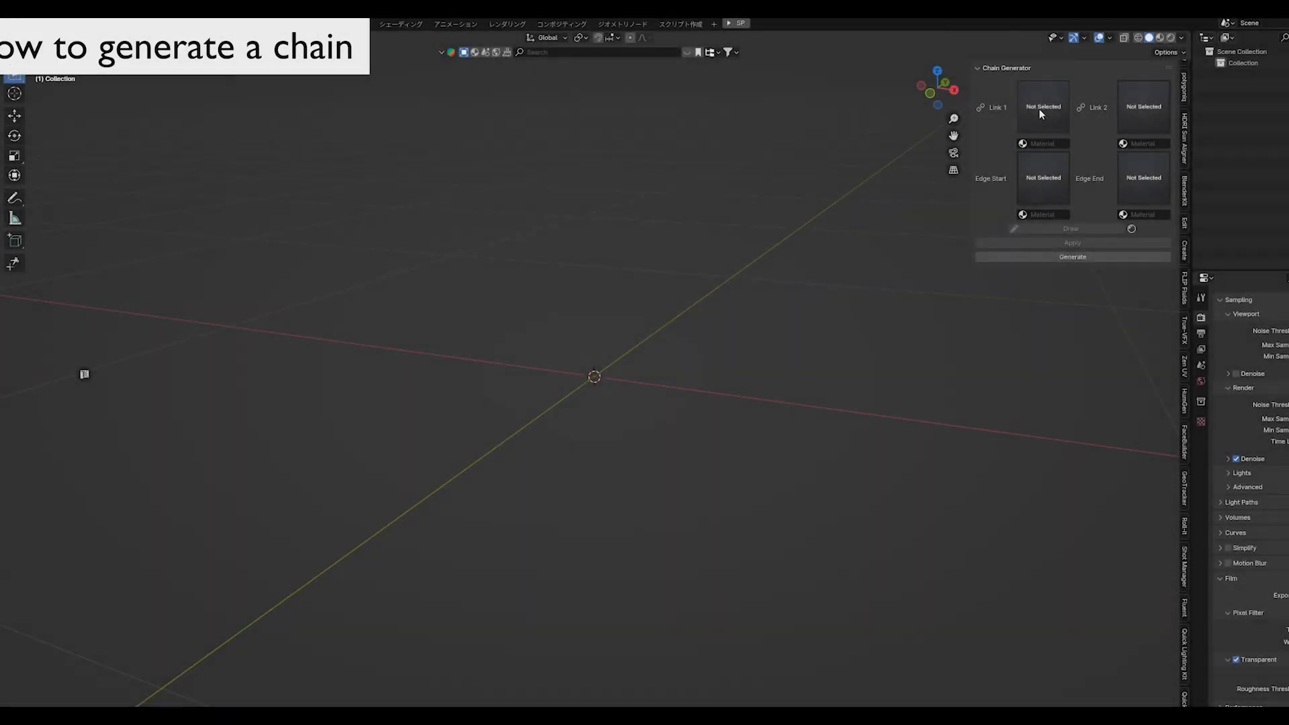
Step: Choose the Link1.05 part for Link 1 and the Link1.12 part for Link 2
{"action": "left_click", "coordinate": [1042, 111]}
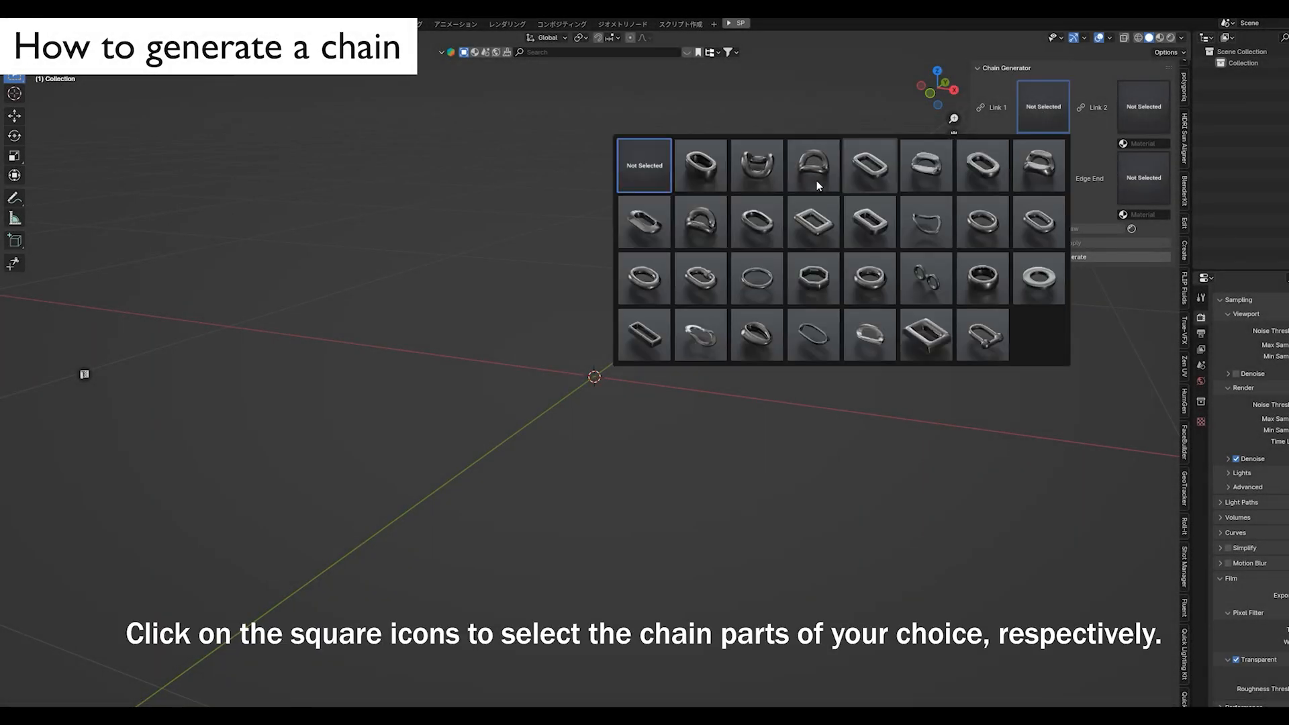
{"action": "left_click", "coordinate": [925, 171]}
{"action": "left_click", "coordinate": [1140, 117]}
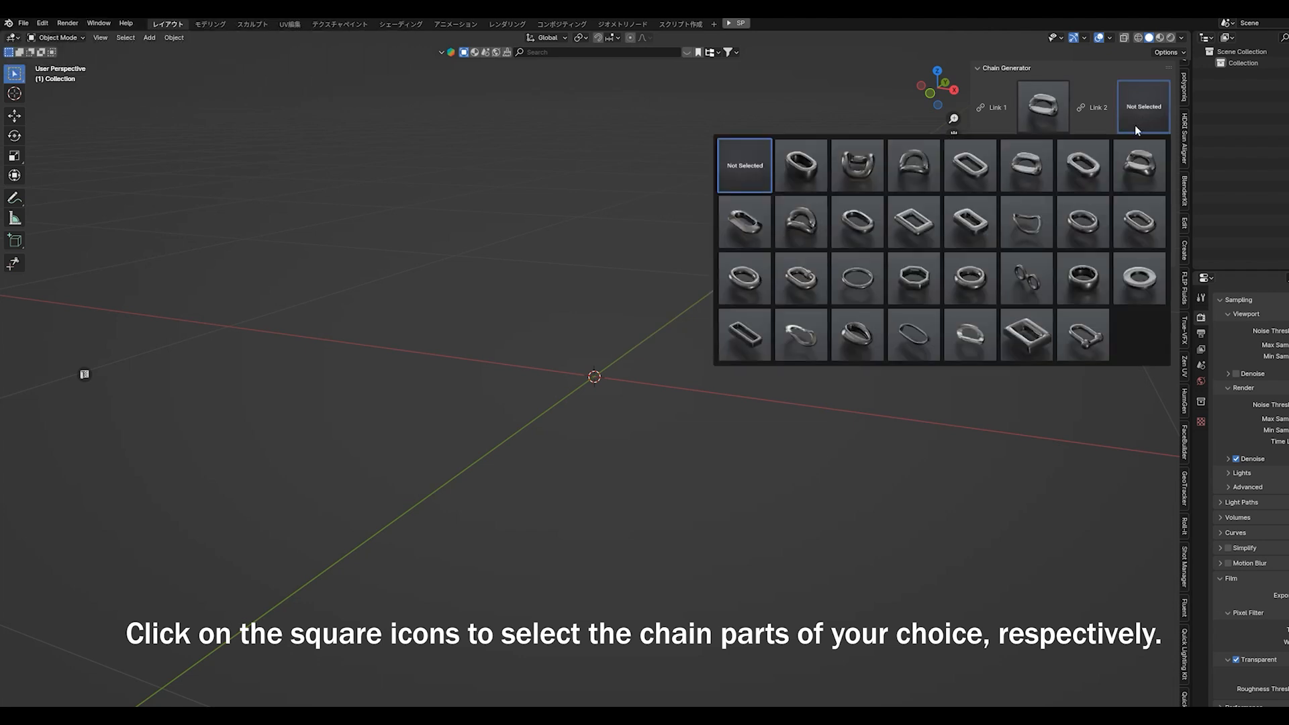
{"action": "left_click", "coordinate": [970, 221]}
Step: Choose the Edge1.19 clasp for Edge Start and the Edge1.20 clasp for Edge End
{"action": "left_click", "coordinate": [1043, 180]}
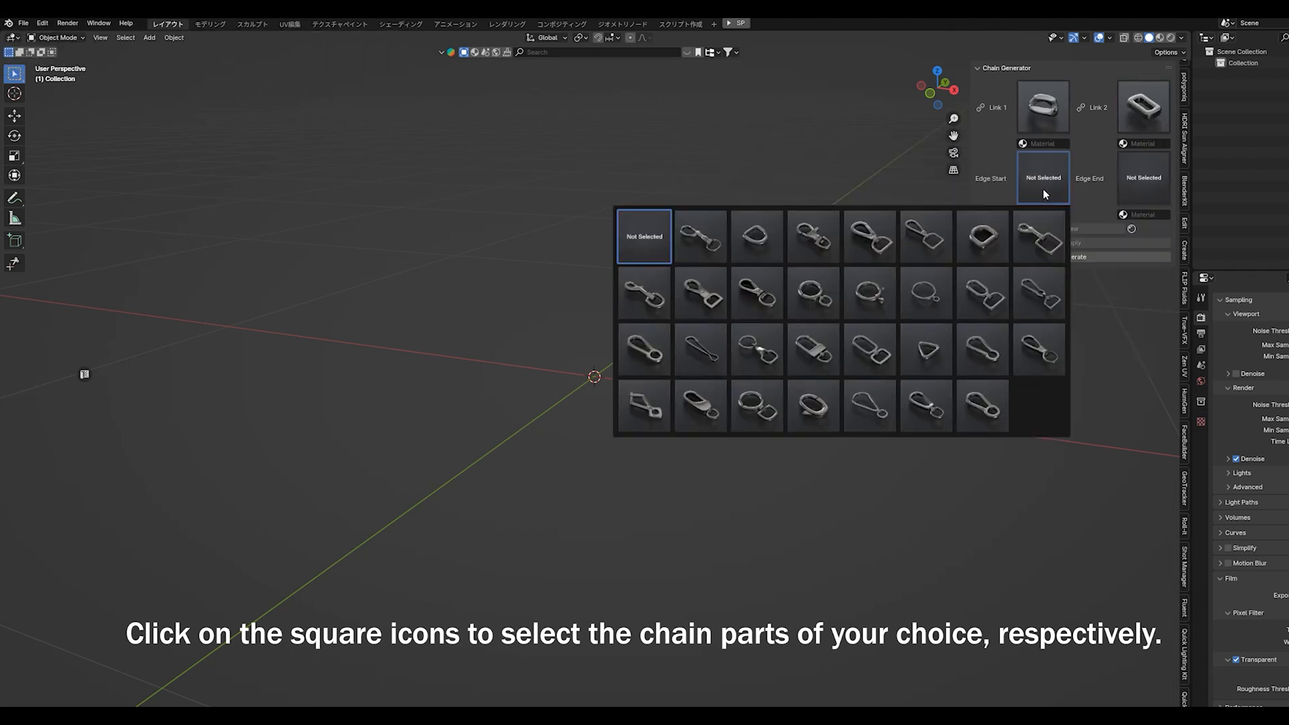
{"action": "left_click", "coordinate": [807, 354]}
{"action": "left_click", "coordinate": [1134, 186]}
{"action": "left_click", "coordinate": [993, 325]}
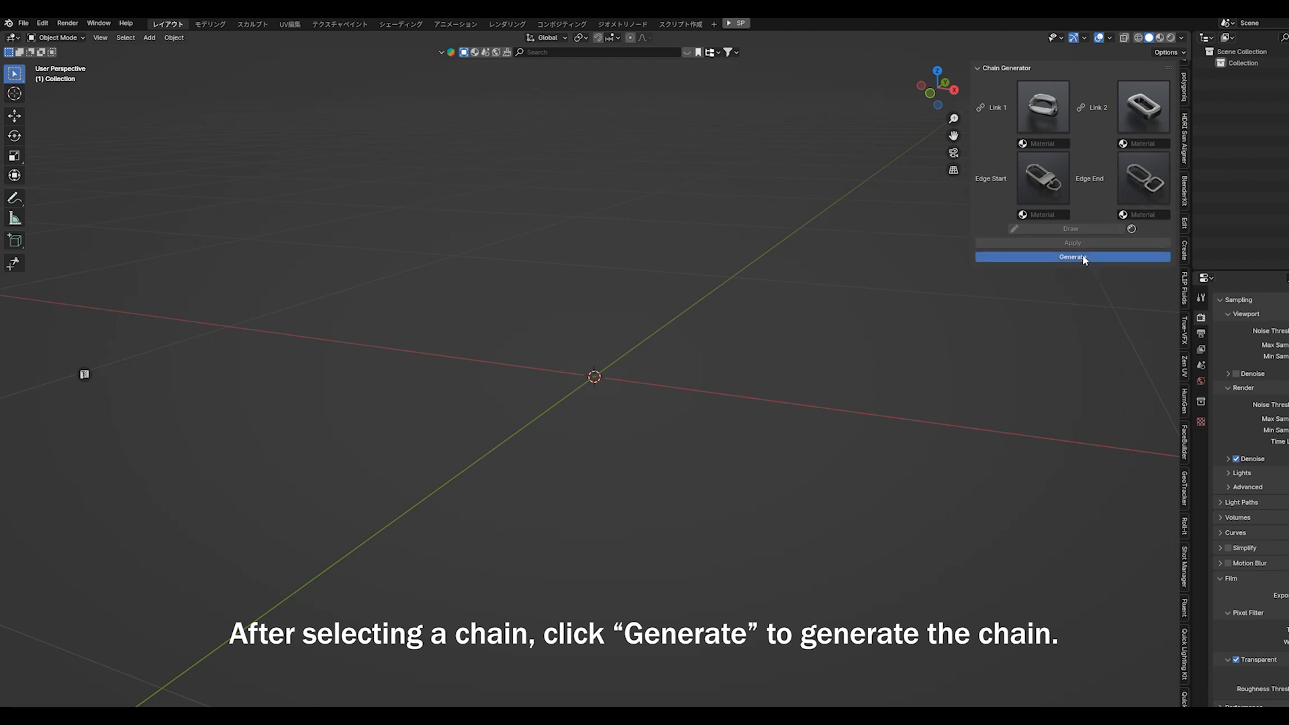
Step: Generate the chain from the chosen link and edge parts
{"action": "left_click", "coordinate": [1084, 258]}
{"action": "scroll", "coordinate": [590, 367], "scroll_direction": "up", "scroll_amount": 10}
{"action": "left_click", "coordinate": [618, 401]}
{"action": "middle_click_drag", "start_coordinate": [617, 400], "coordinate": [650, 403]}
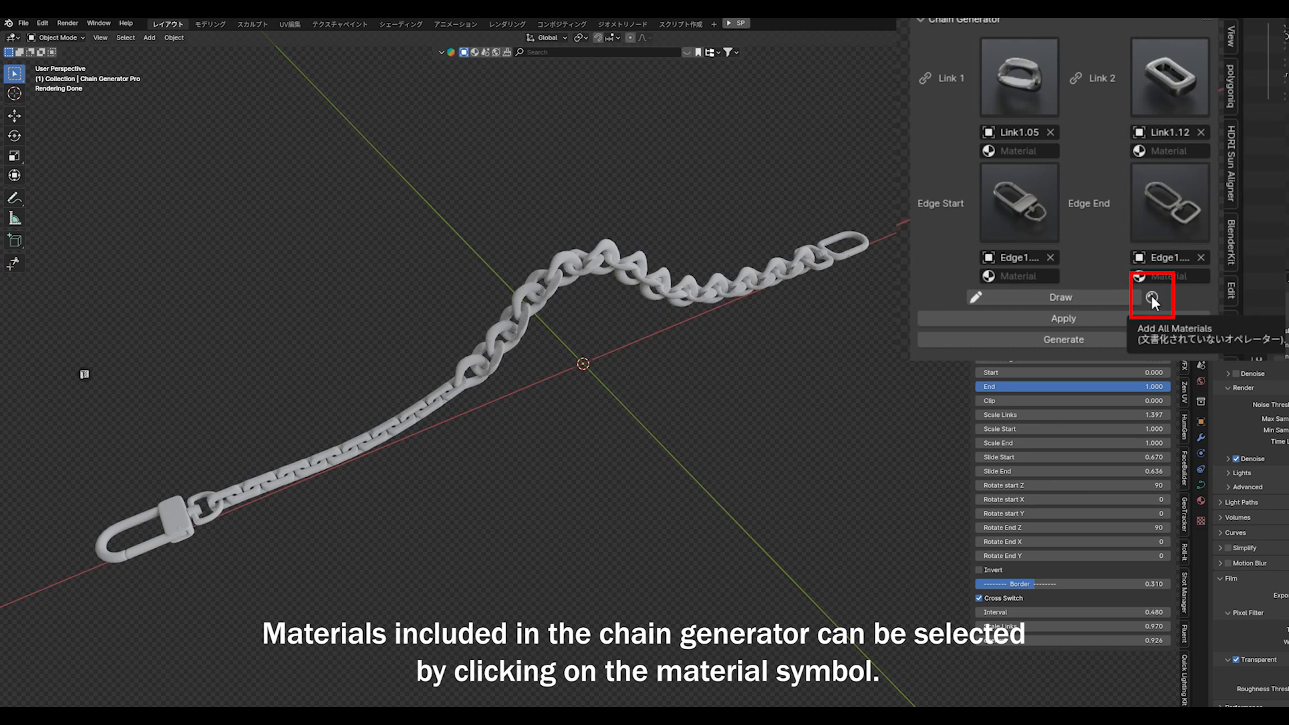
Step: Add all the generator's materials, assign Metal Gold to Link 1 and apply it to the chain
{"action": "left_click", "coordinate": [1152, 299]}
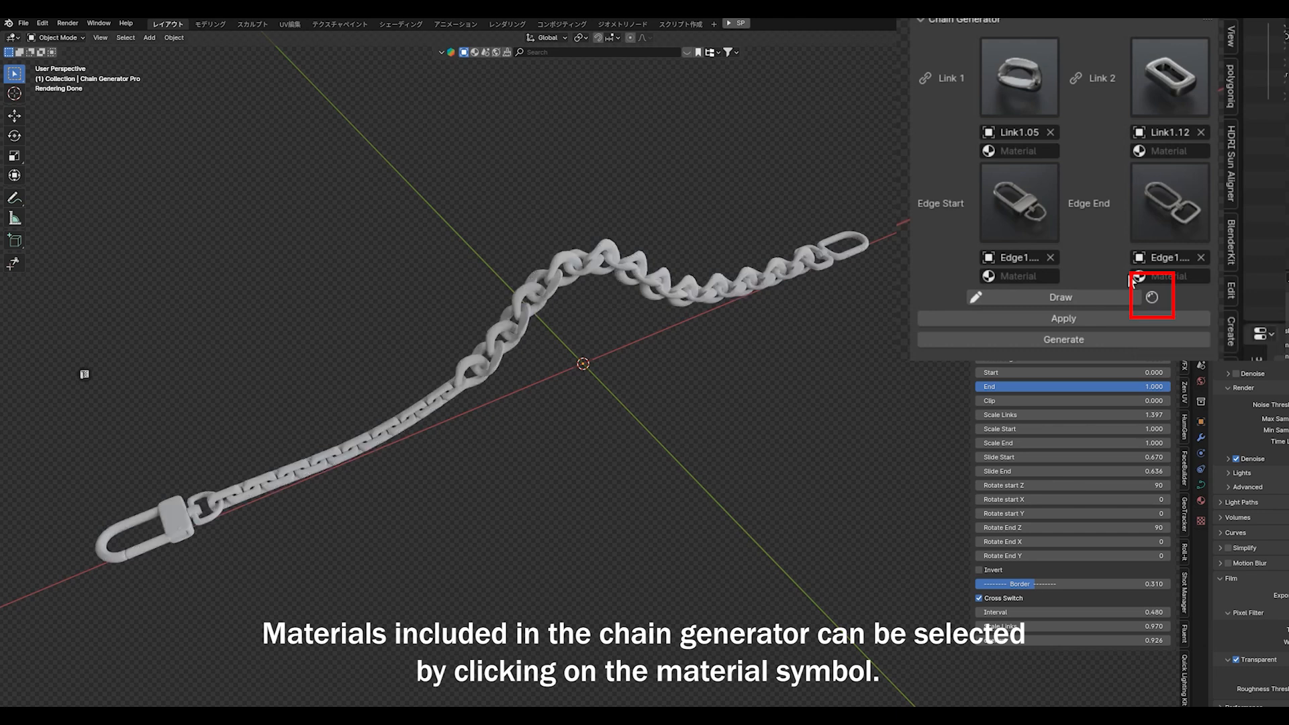
{"action": "left_click", "coordinate": [1015, 151]}
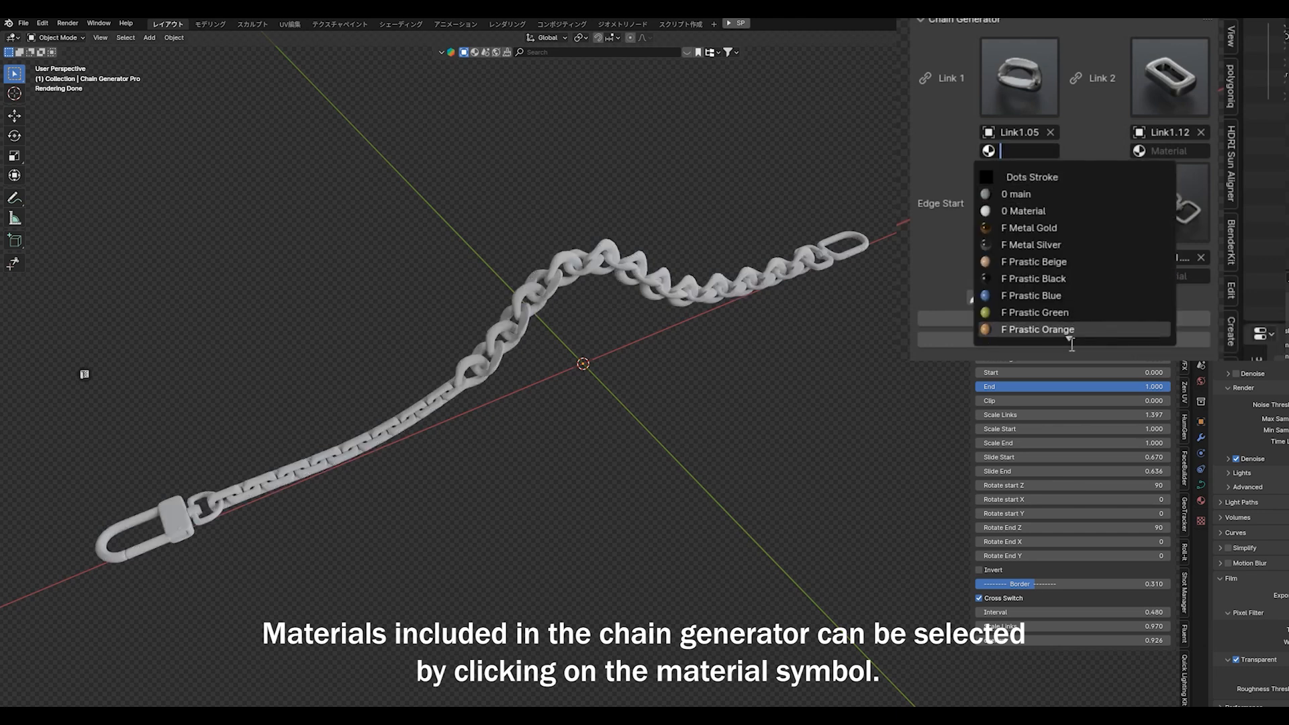
{"action": "scroll", "coordinate": [1060, 317], "scroll_direction": "down", "scroll_amount": 9}
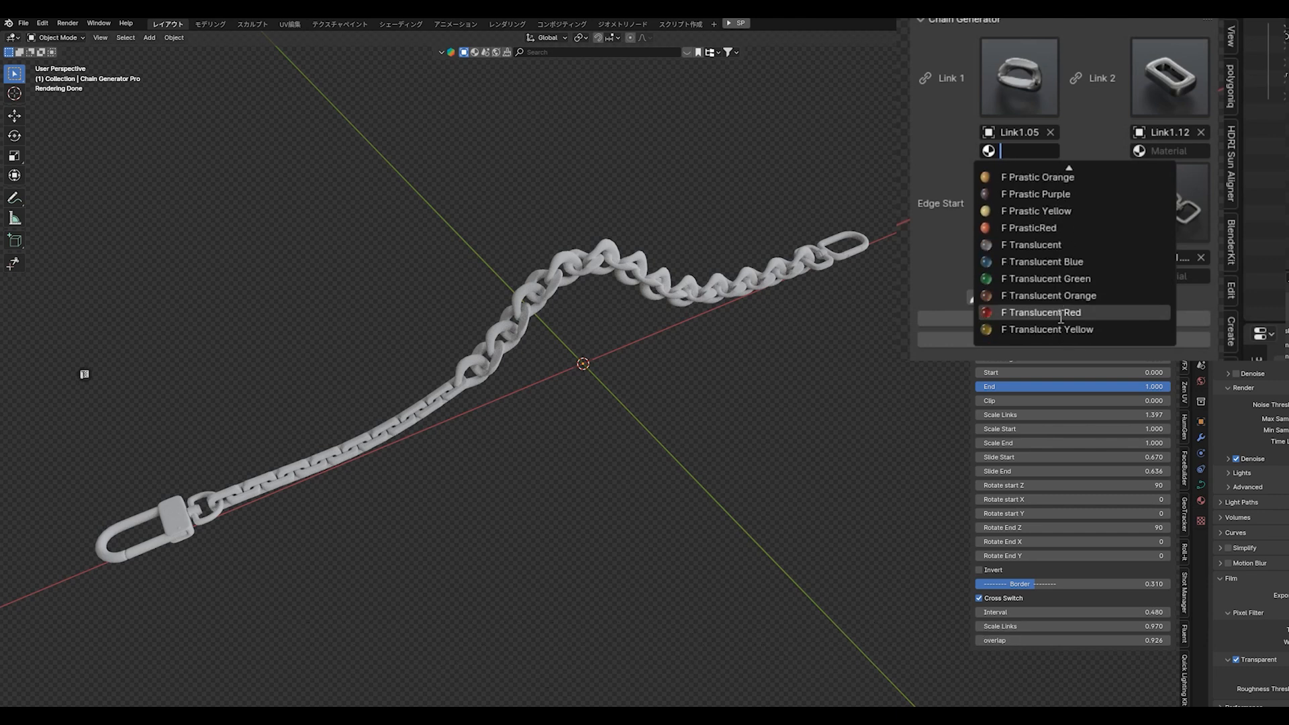
{"action": "scroll", "coordinate": [1060, 201], "scroll_direction": "up", "scroll_amount": 3}
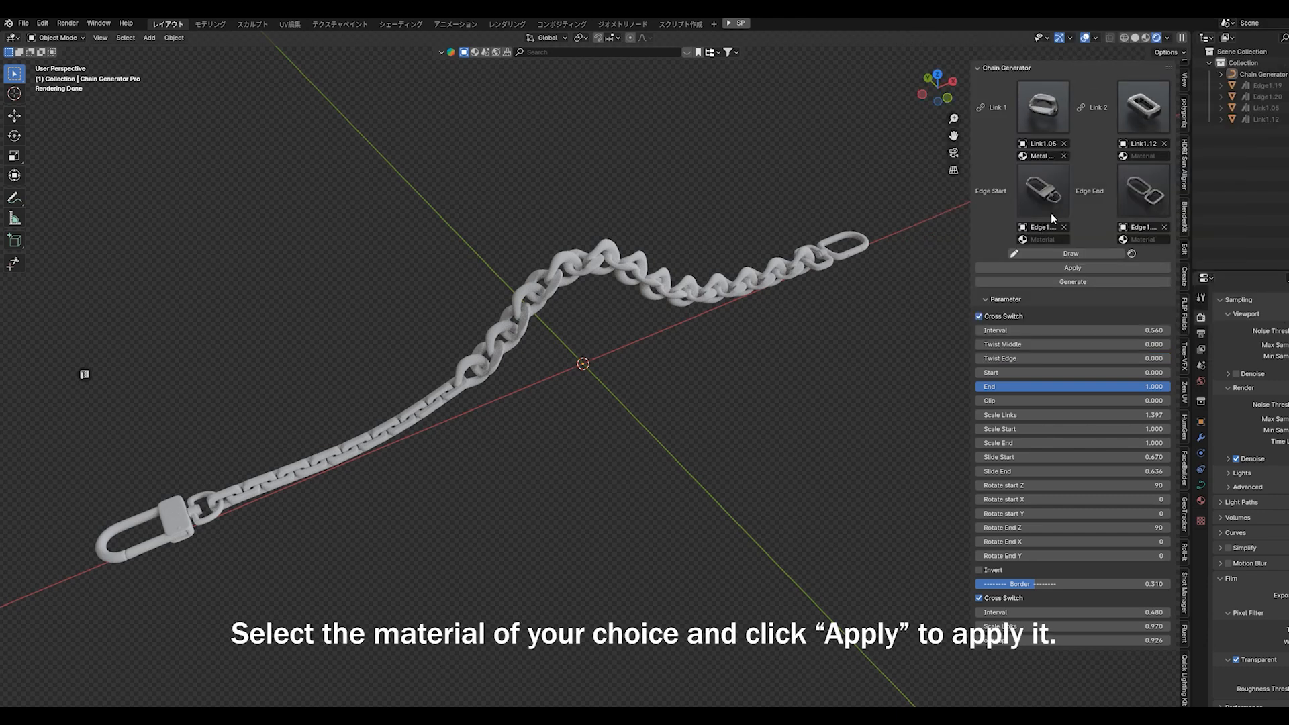
{"action": "left_click", "coordinate": [1028, 267]}
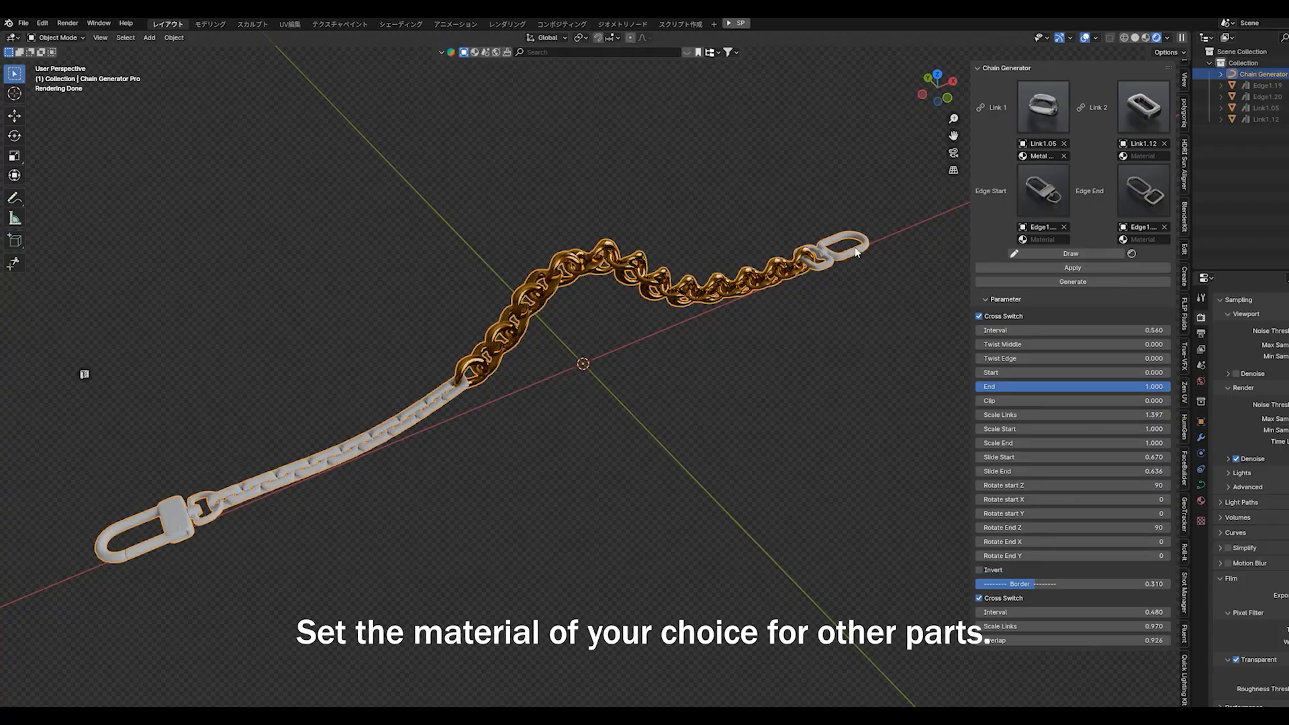
Step: Assign the Metal Silver material to Edge End, Edge Start and Link 2 of the chain
{"action": "left_click", "coordinate": [1143, 239]}
{"action": "left_click", "coordinate": [1171, 300]}
{"action": "left_click", "coordinate": [1042, 239]}
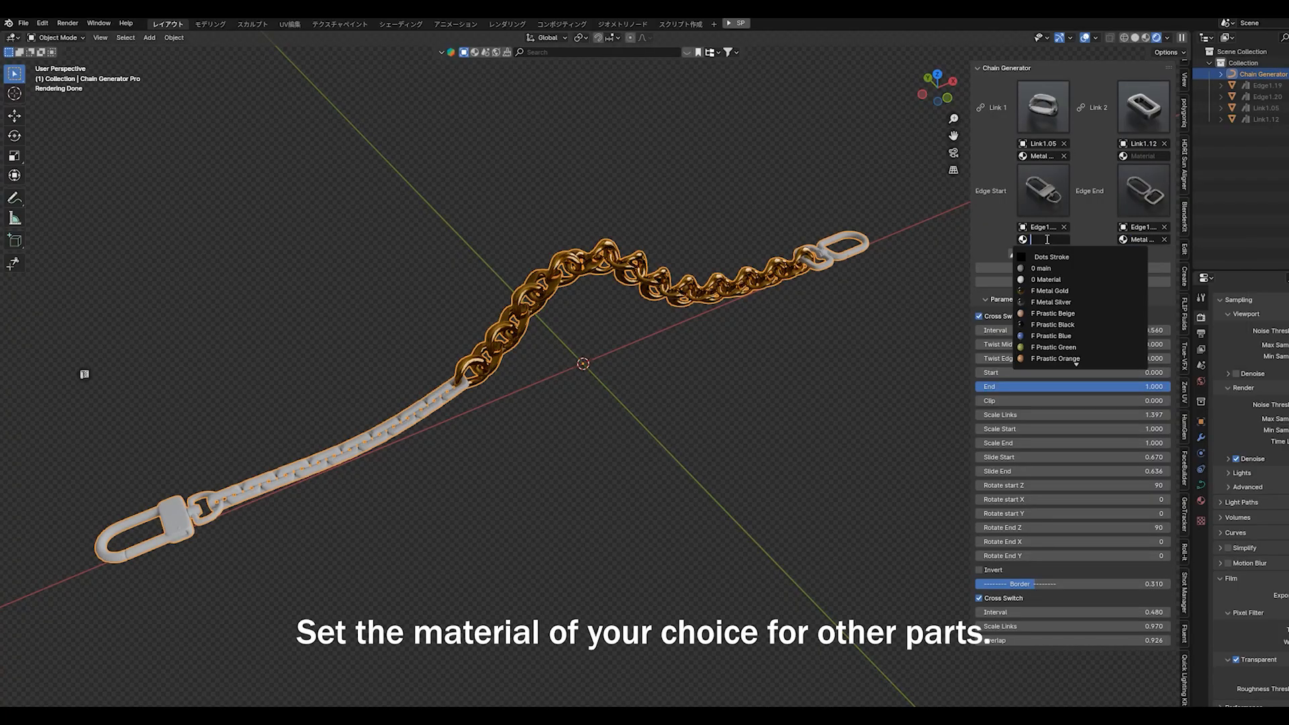
{"action": "left_click", "coordinate": [1073, 301]}
{"action": "left_click", "coordinate": [1137, 158]}
{"action": "left_click", "coordinate": [1171, 216]}
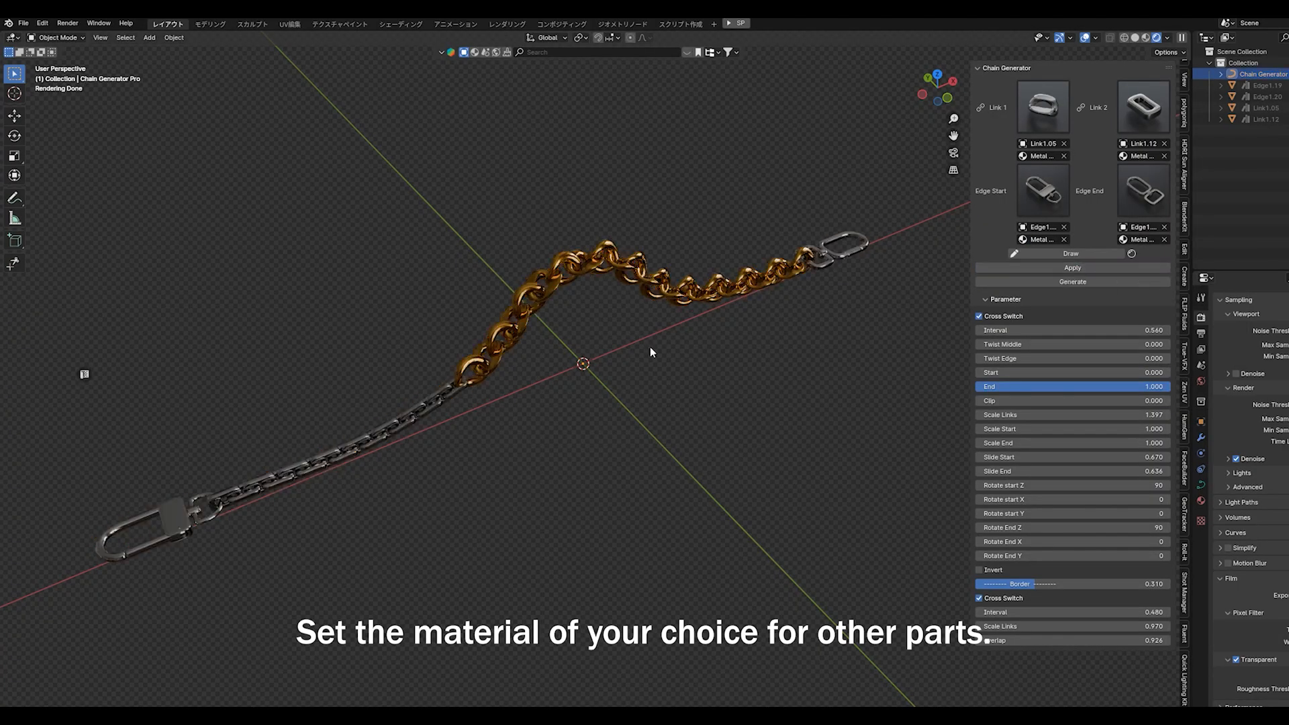
Step: Replace the Link 1 part of the generated chain with the ring-shaped Link1.22 and apply the change
{"action": "middle_click_drag", "start_coordinate": [650, 351], "coordinate": [487, 356]}
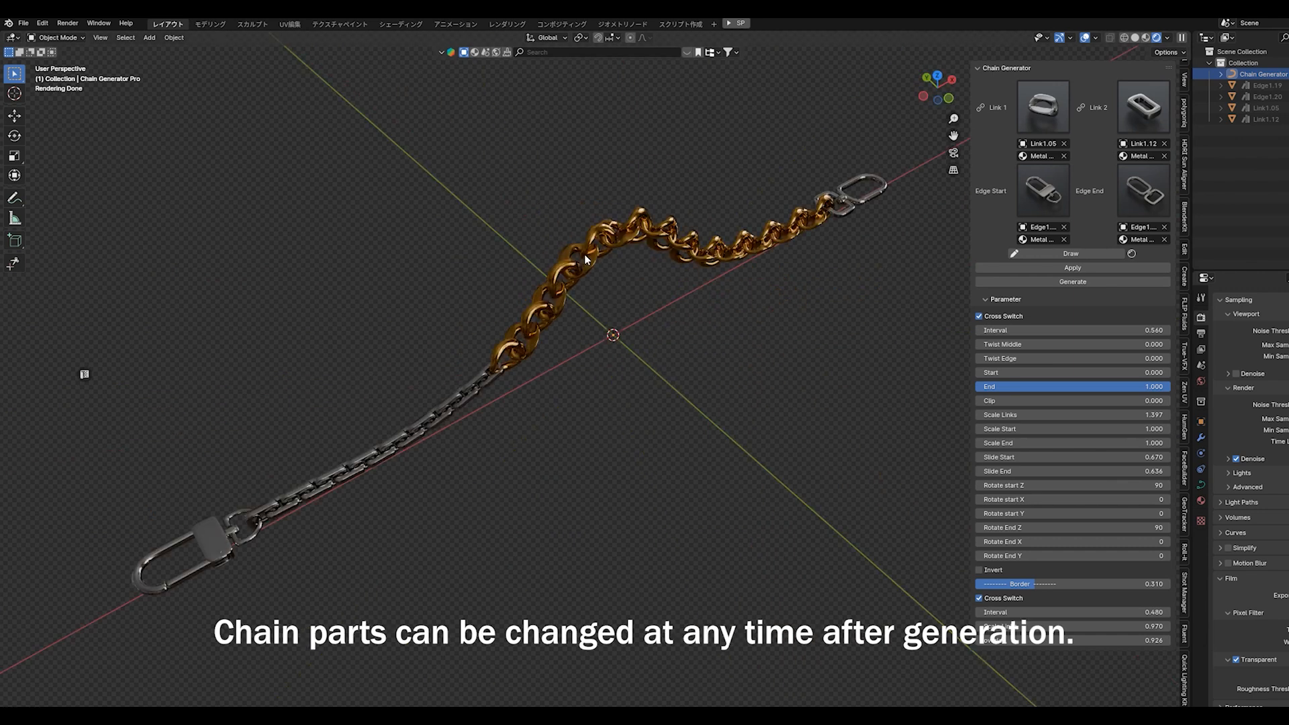
{"action": "left_click", "coordinate": [587, 252]}
{"action": "left_click", "coordinate": [1043, 143]}
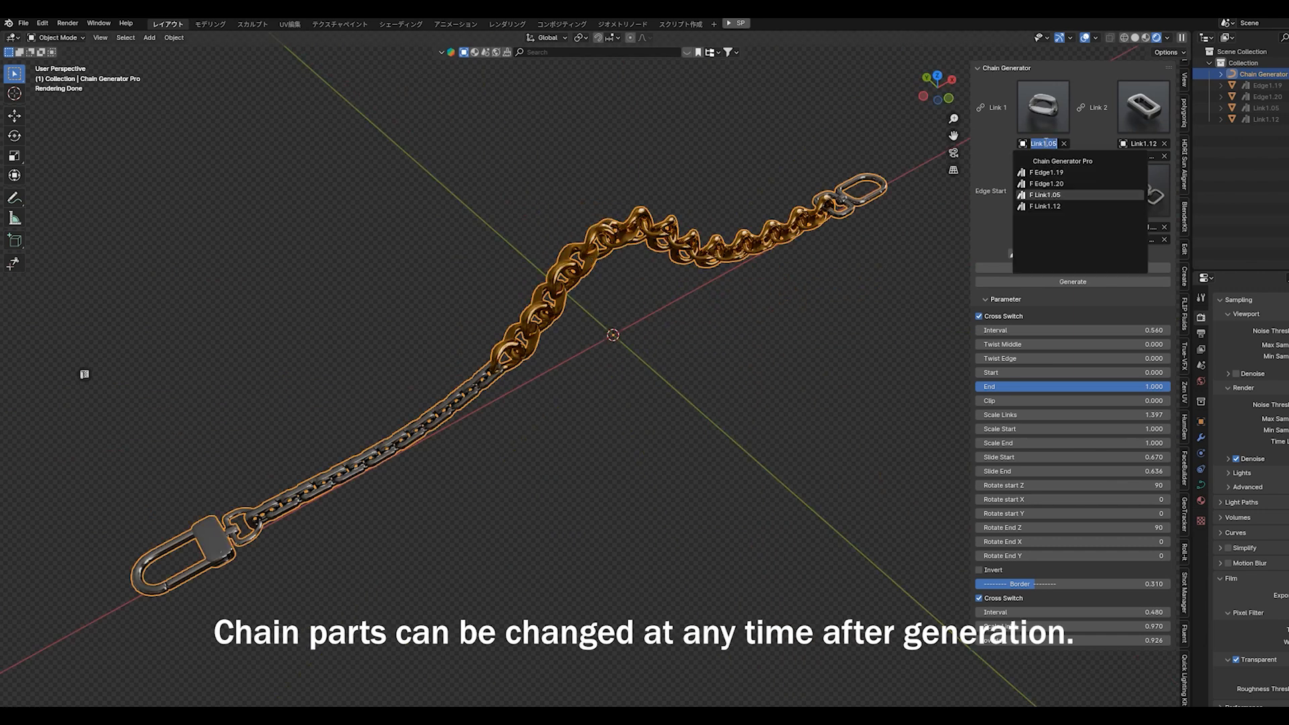
{"action": "left_click", "coordinate": [1042, 107]}
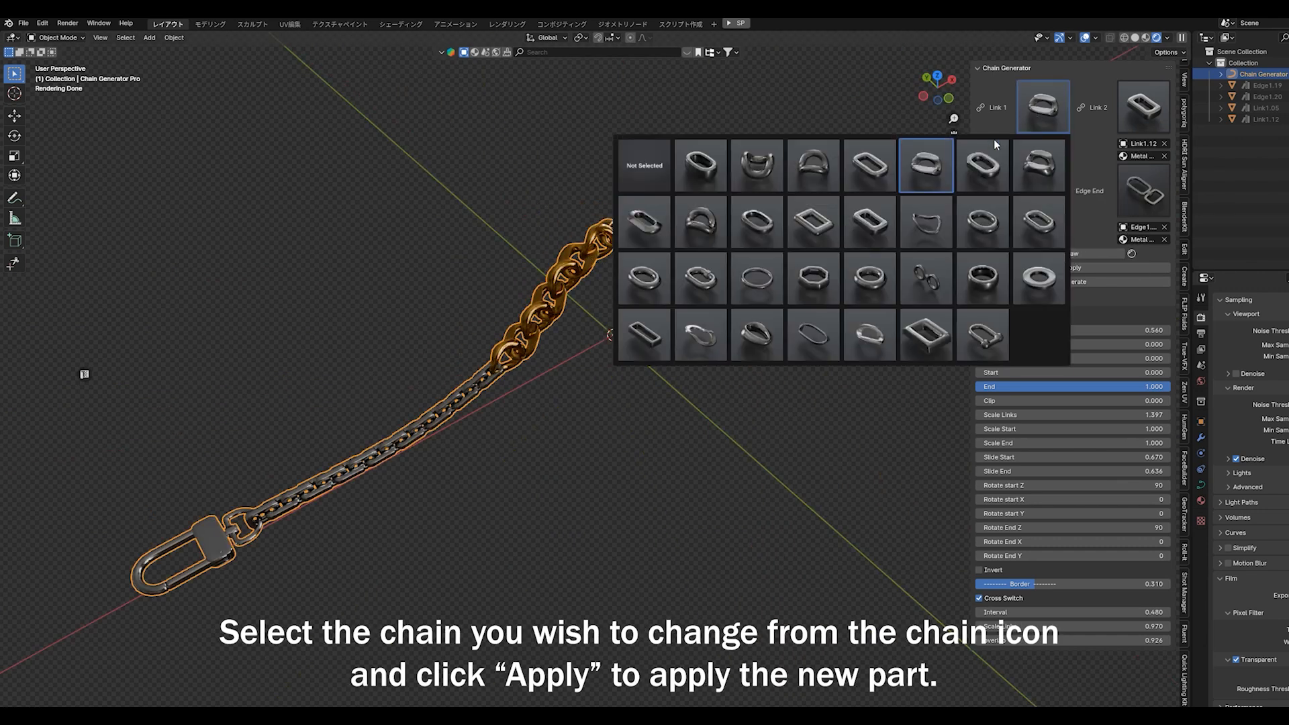
{"action": "left_click", "coordinate": [977, 275]}
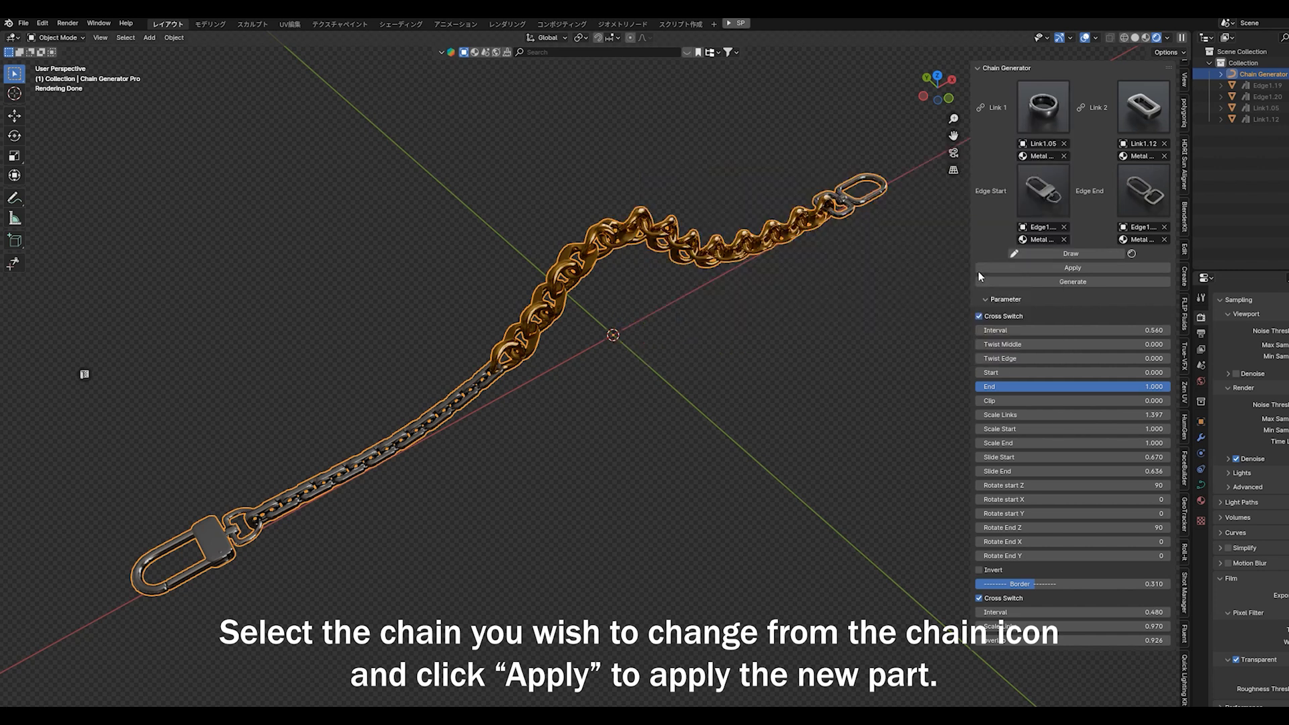
{"action": "left_click", "coordinate": [1061, 267]}
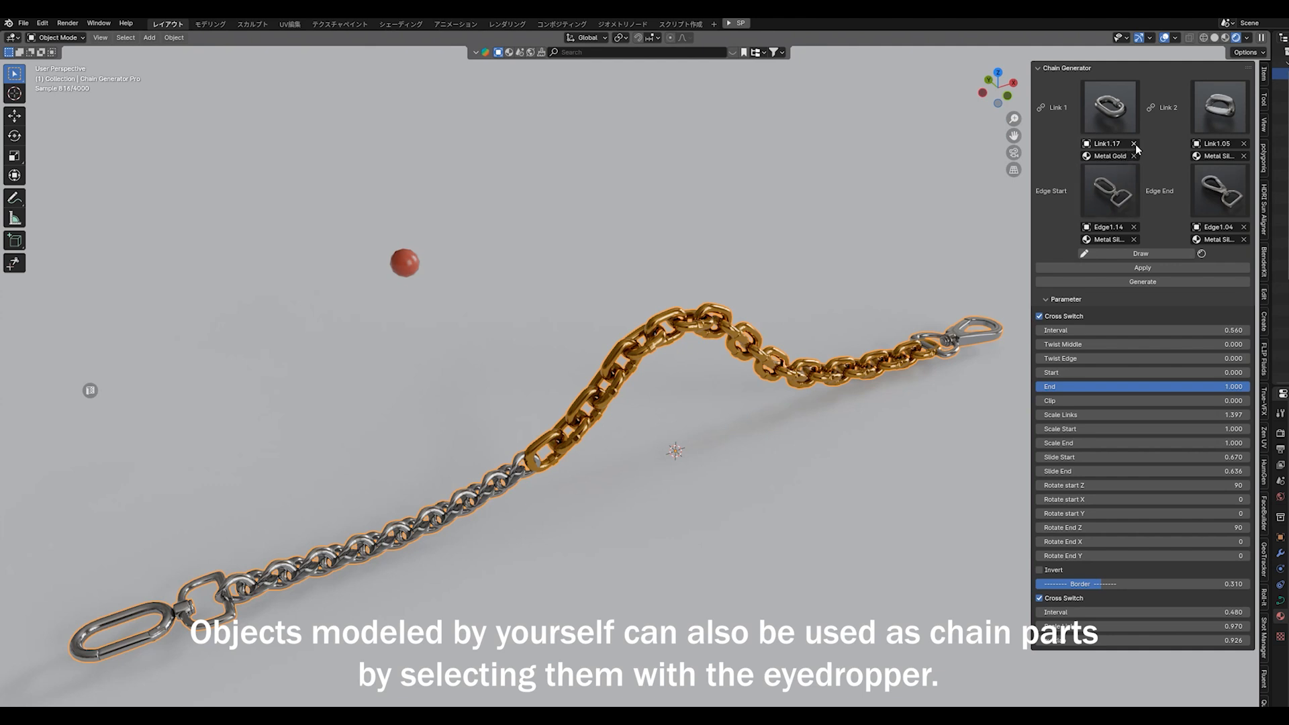
Step: Clear the Link 1 object and pick the red sphere in the scene as the custom chain part
{"action": "left_click", "coordinate": [1134, 143]}
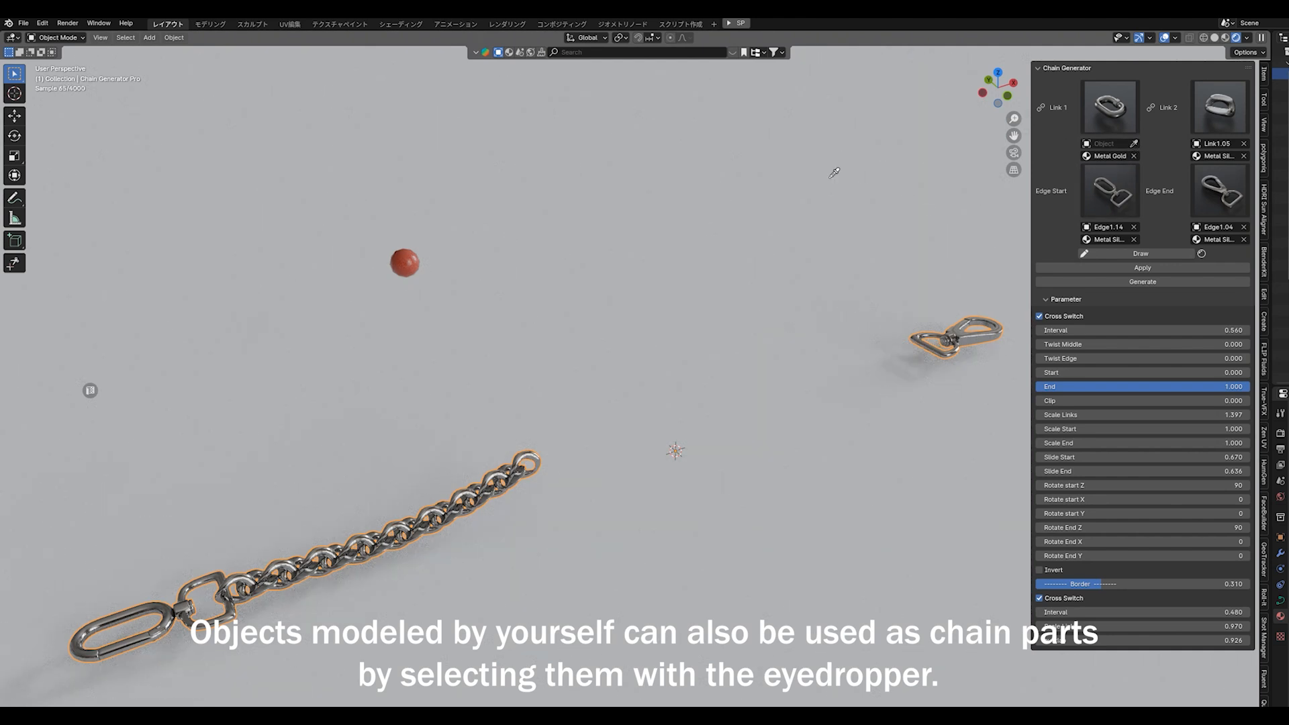
{"action": "left_click", "coordinate": [406, 263]}
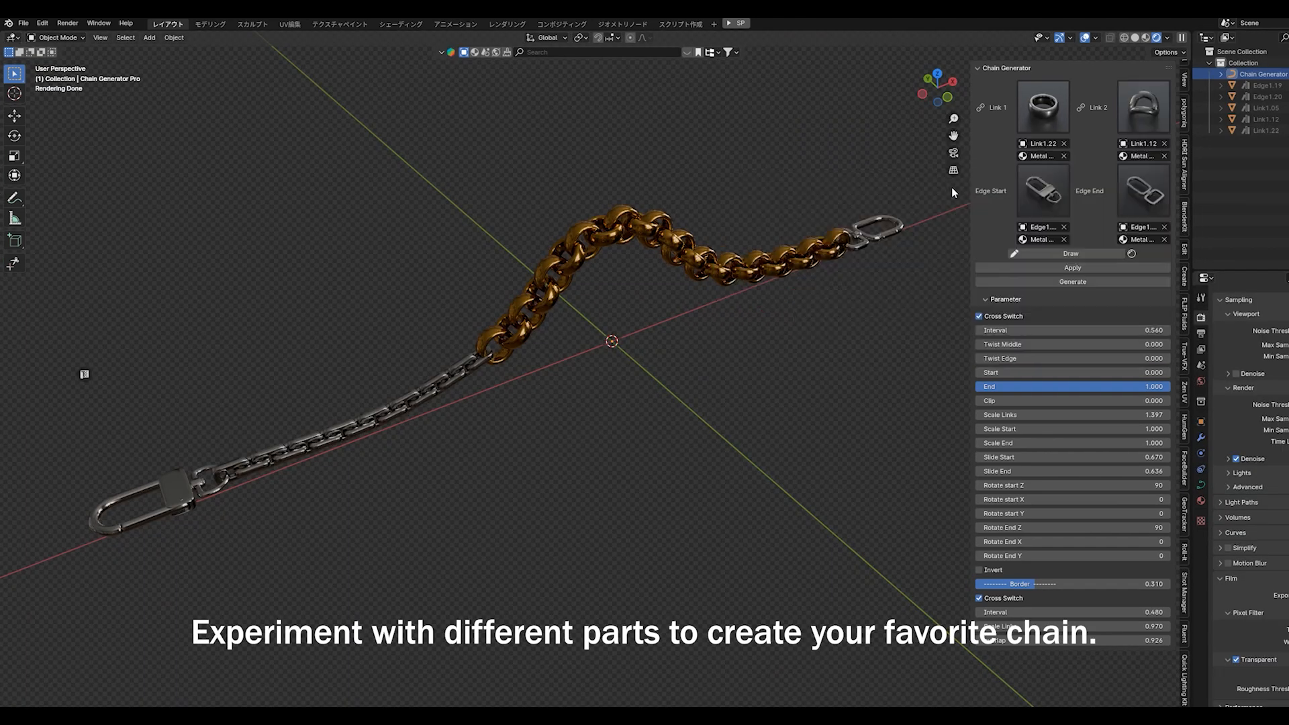
Step: Try the Link1.03 and Link1.26 parts for Link 2, applying each to the chain
{"action": "left_click", "coordinate": [1064, 269]}
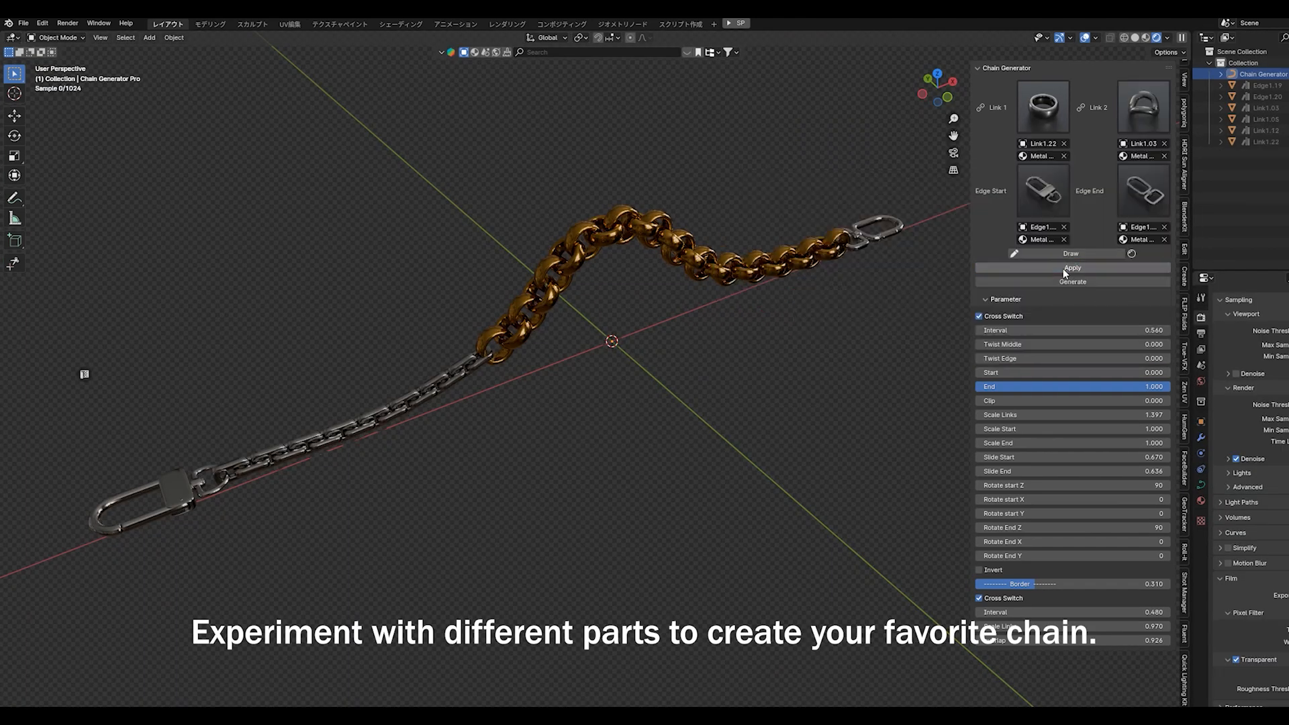
{"action": "left_click", "coordinate": [1143, 107]}
{"action": "left_click", "coordinate": [888, 324]}
{"action": "left_click", "coordinate": [1064, 269]}
Step: Change the Link 2 part to the flat ring Link1.23 and apply it to the chain
{"action": "left_click", "coordinate": [1143, 107]}
{"action": "left_click", "coordinate": [1141, 280]}
{"action": "left_click", "coordinate": [1080, 268]}
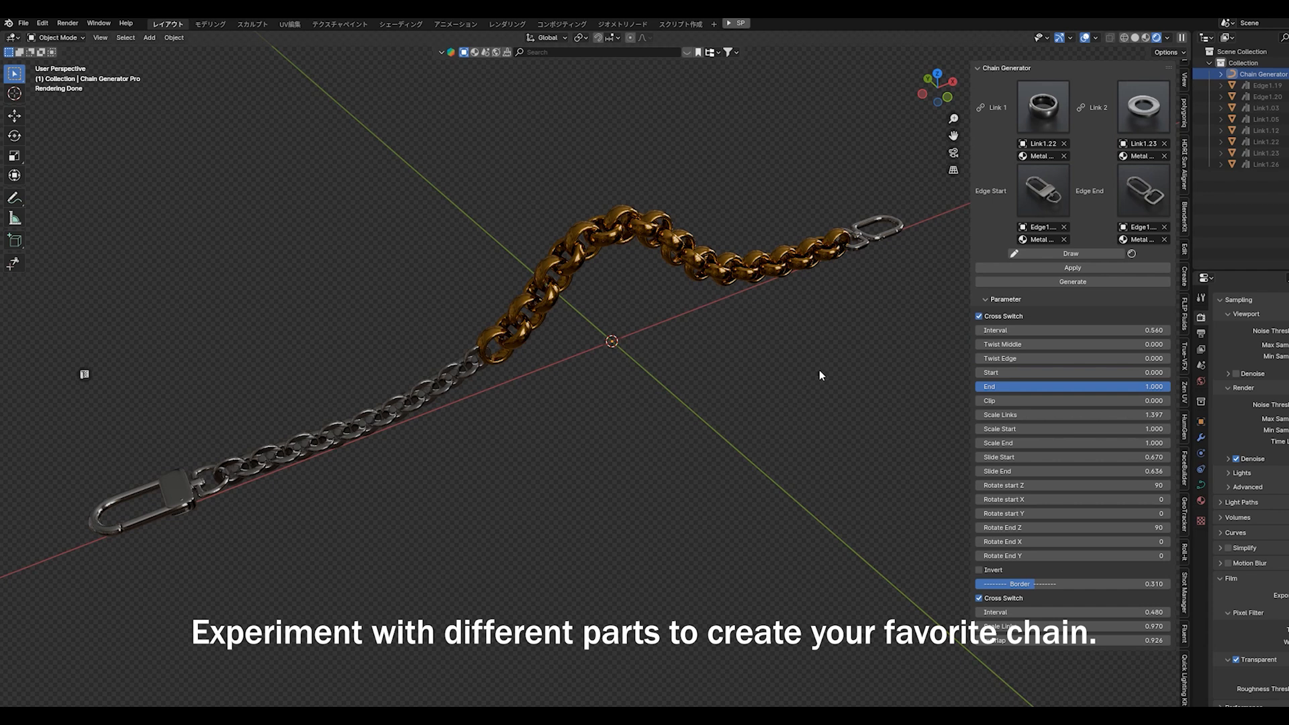
Step: Remove both end clasps by setting Edge Start and Edge End to Not Selected and applying the change
{"action": "left_click", "coordinate": [1027, 201]}
{"action": "left_click", "coordinate": [642, 249]}
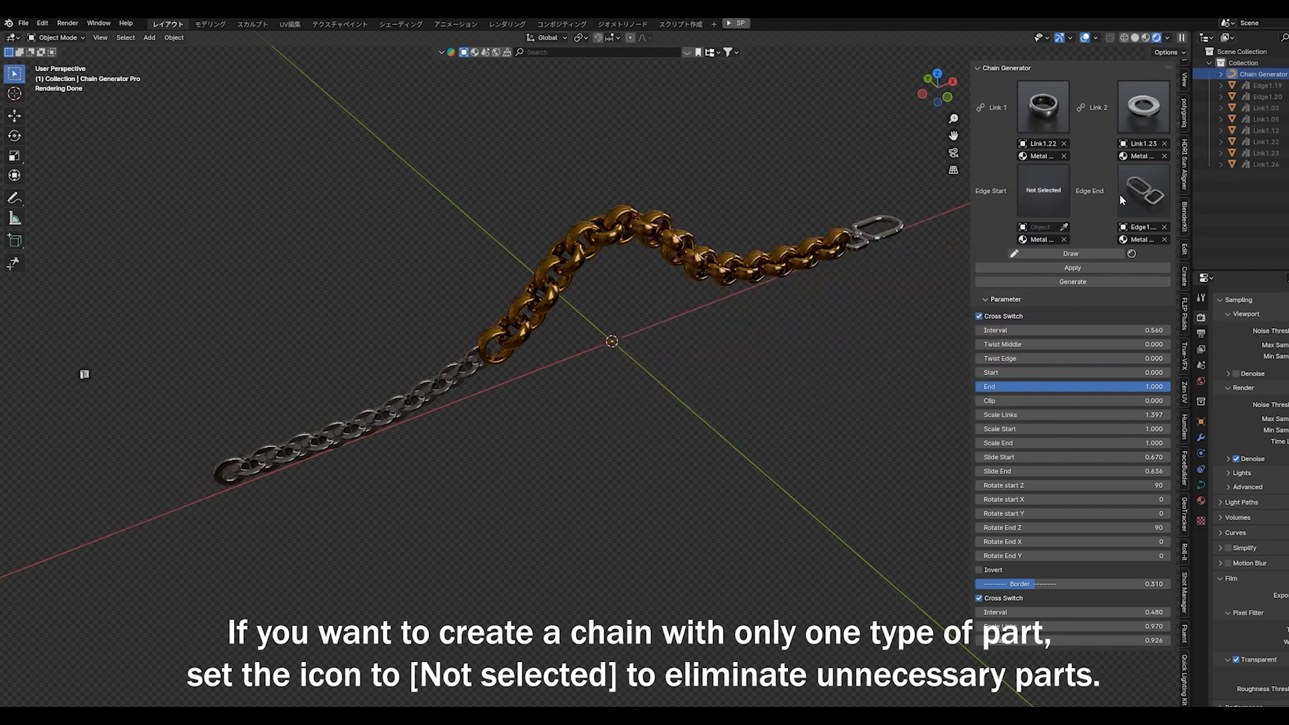
{"action": "left_click", "coordinate": [1139, 209]}
{"action": "left_click", "coordinate": [750, 250]}
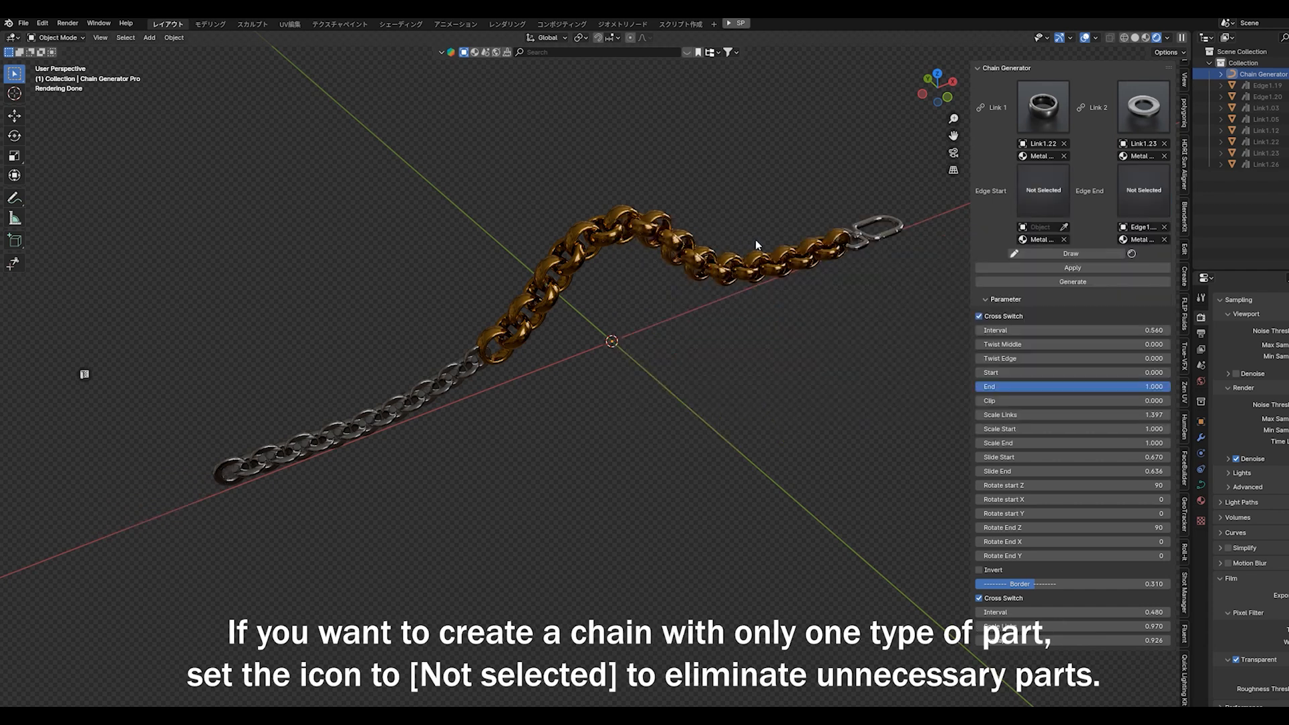
{"action": "left_click", "coordinate": [1070, 267]}
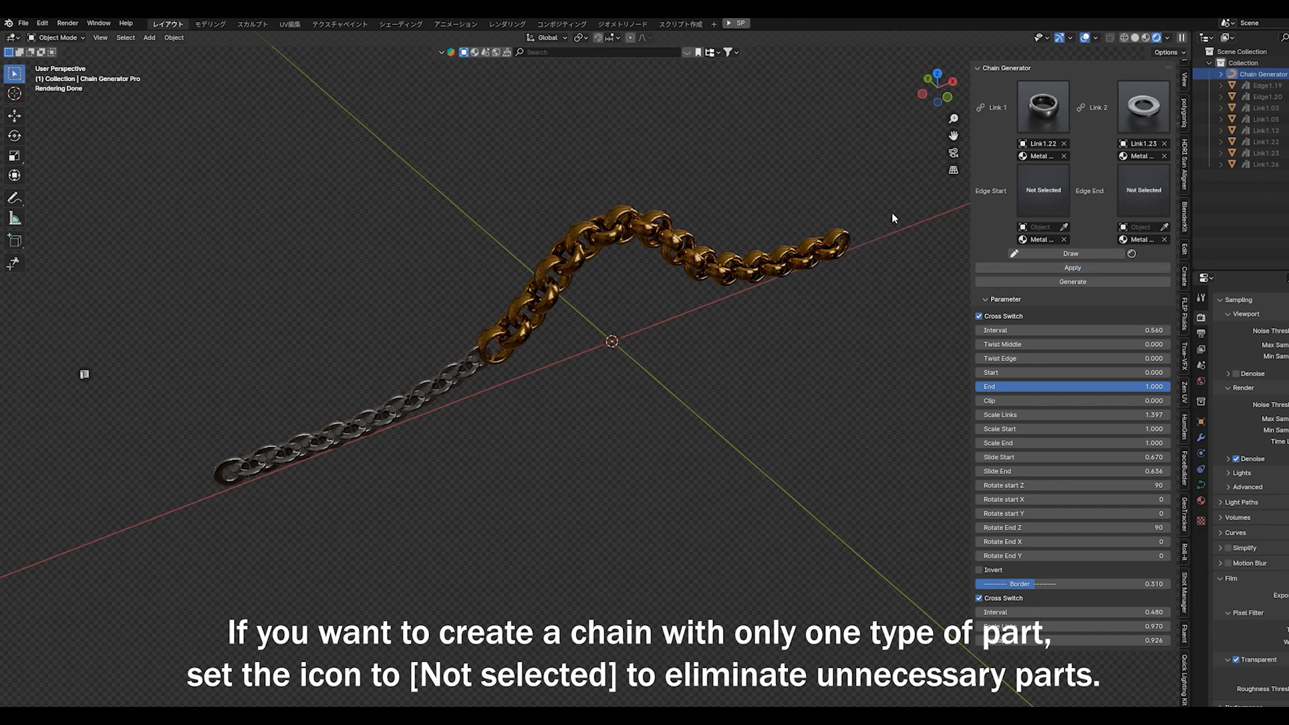
Step: Set Link 2 to Not Selected and apply it so the chain uses only the Link 1 part
{"action": "left_click", "coordinate": [1117, 119]}
{"action": "left_click", "coordinate": [750, 173]}
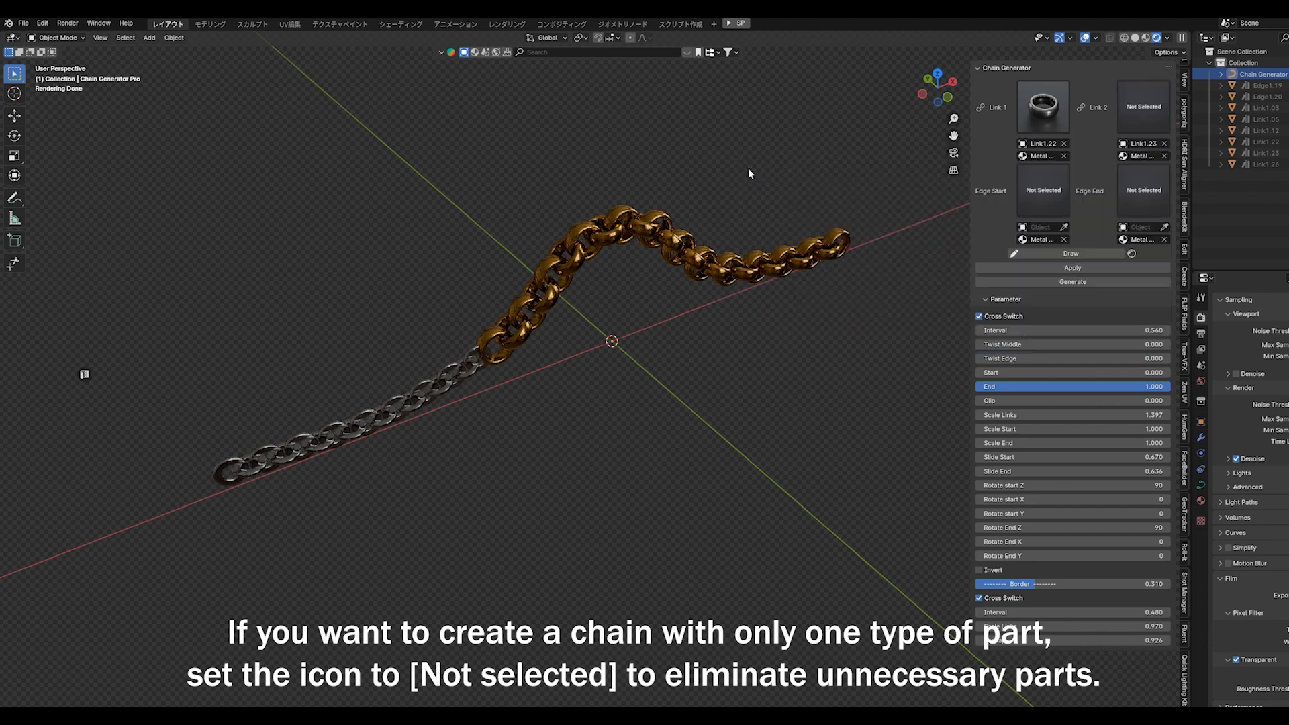
{"action": "left_click", "coordinate": [1065, 269]}
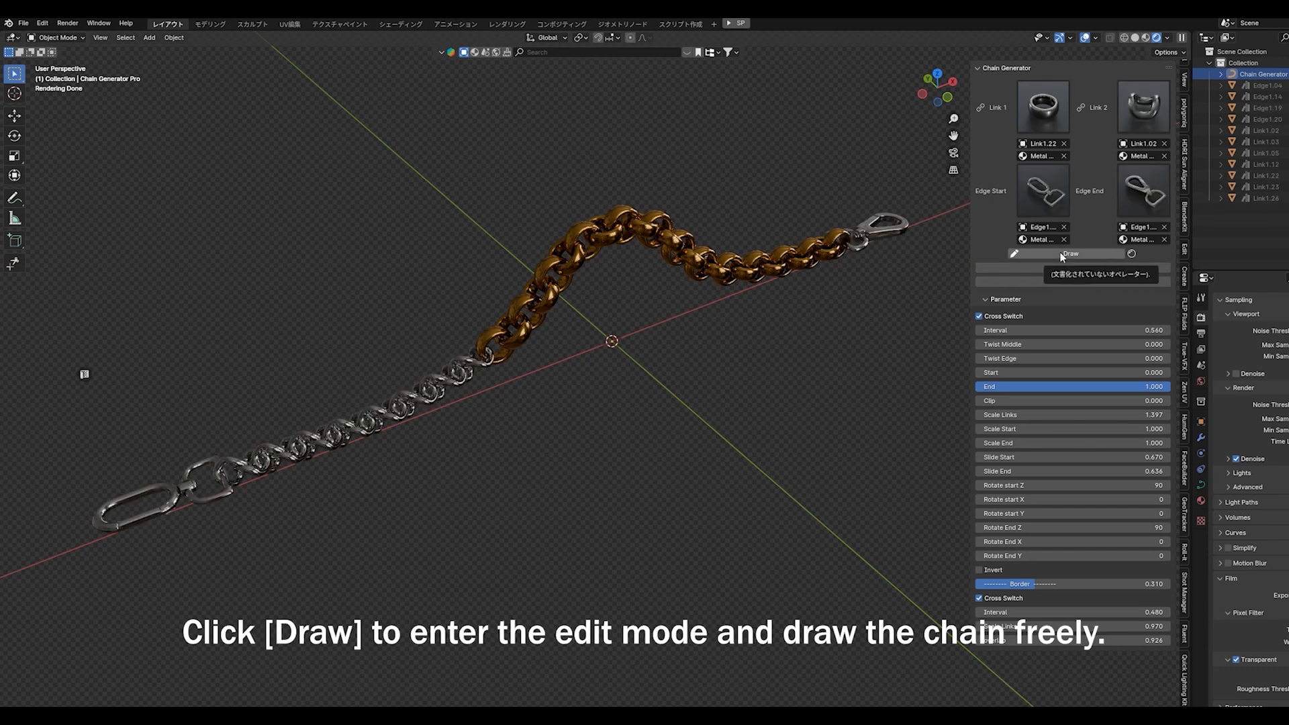
Step: Enter the chain's Draw mode and freehand several curved chains across the empty viewport
{"action": "left_click", "coordinate": [1062, 255]}
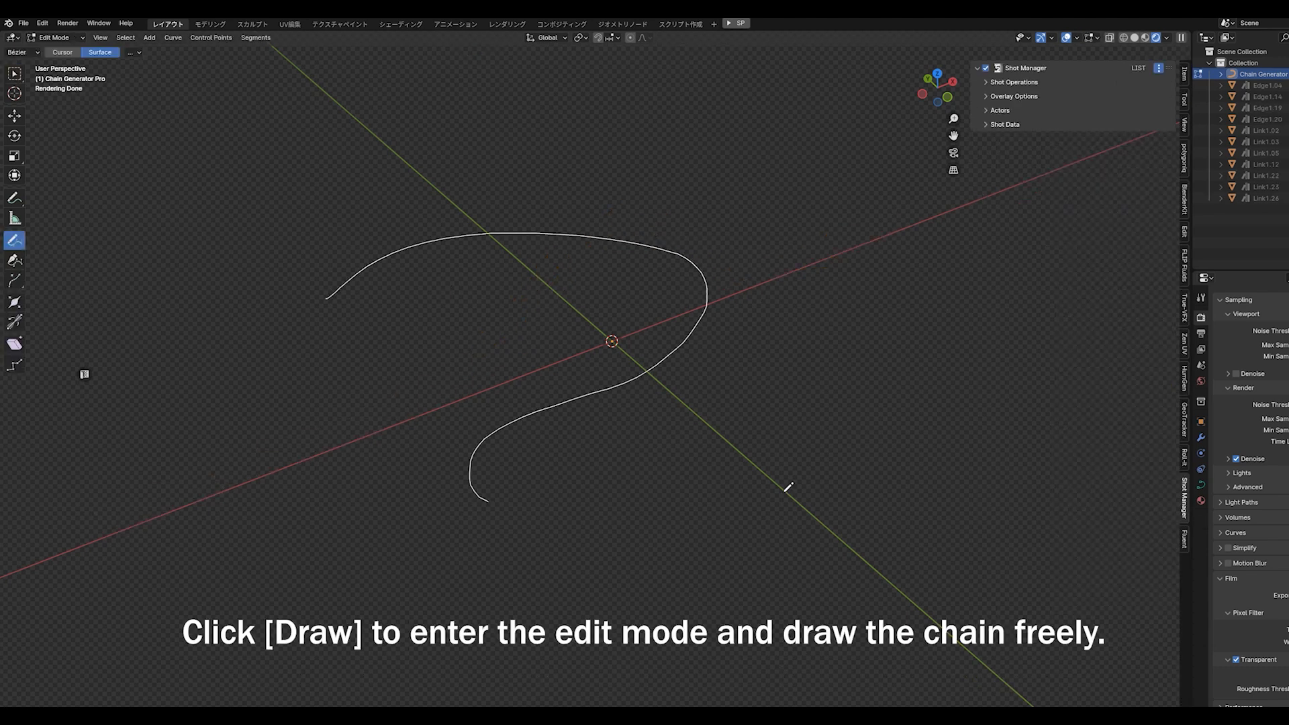
{"action": "left_click_drag", "start_coordinate": [812, 289], "coordinate": [812, 289]}
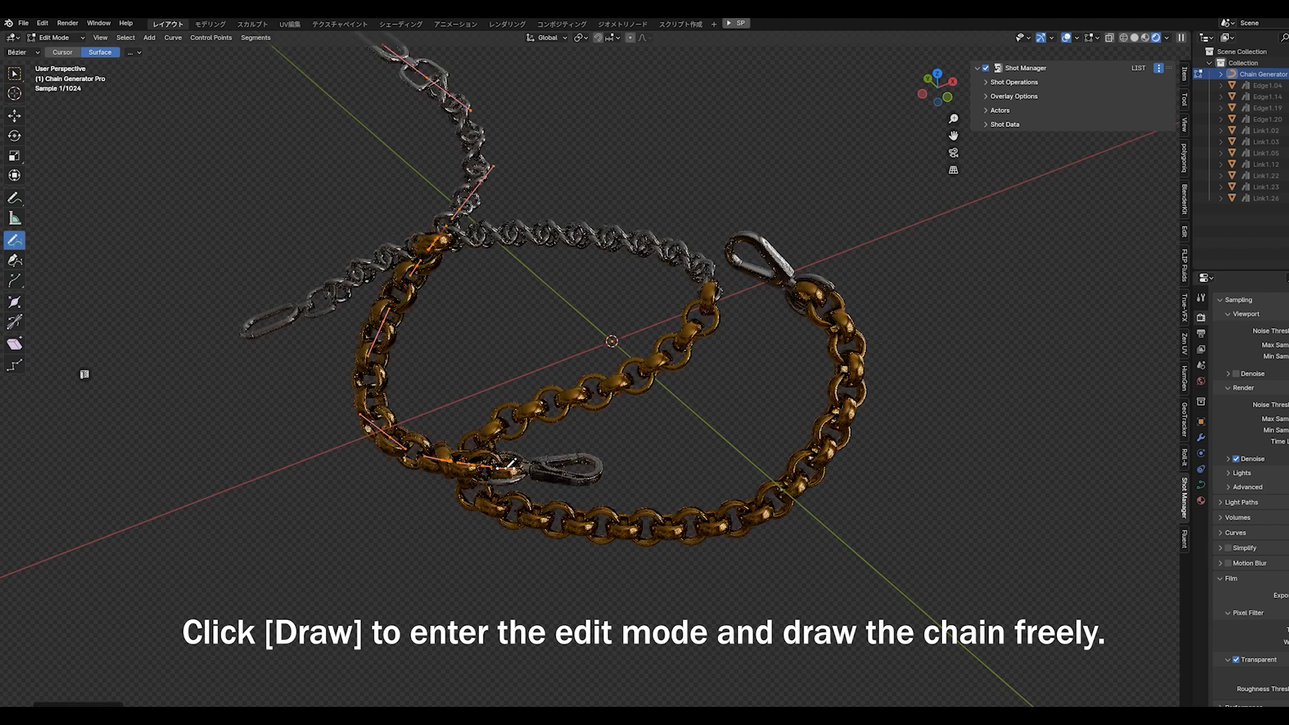
{"action": "scroll", "coordinate": [815, 306], "scroll_direction": "down", "scroll_amount": 3}
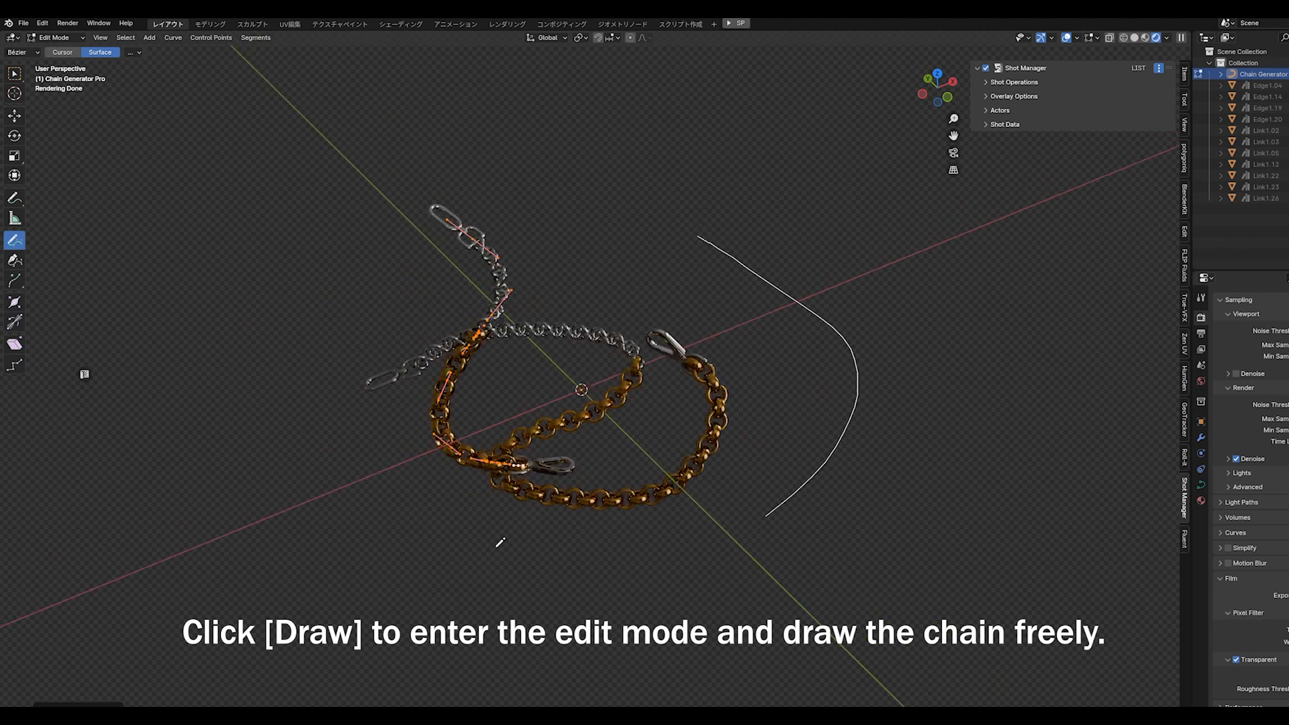
{"action": "left_click_drag", "start_coordinate": [497, 545], "coordinate": [246, 316]}
{"action": "left_click_drag", "start_coordinate": [431, 276], "coordinate": [429, 246]}
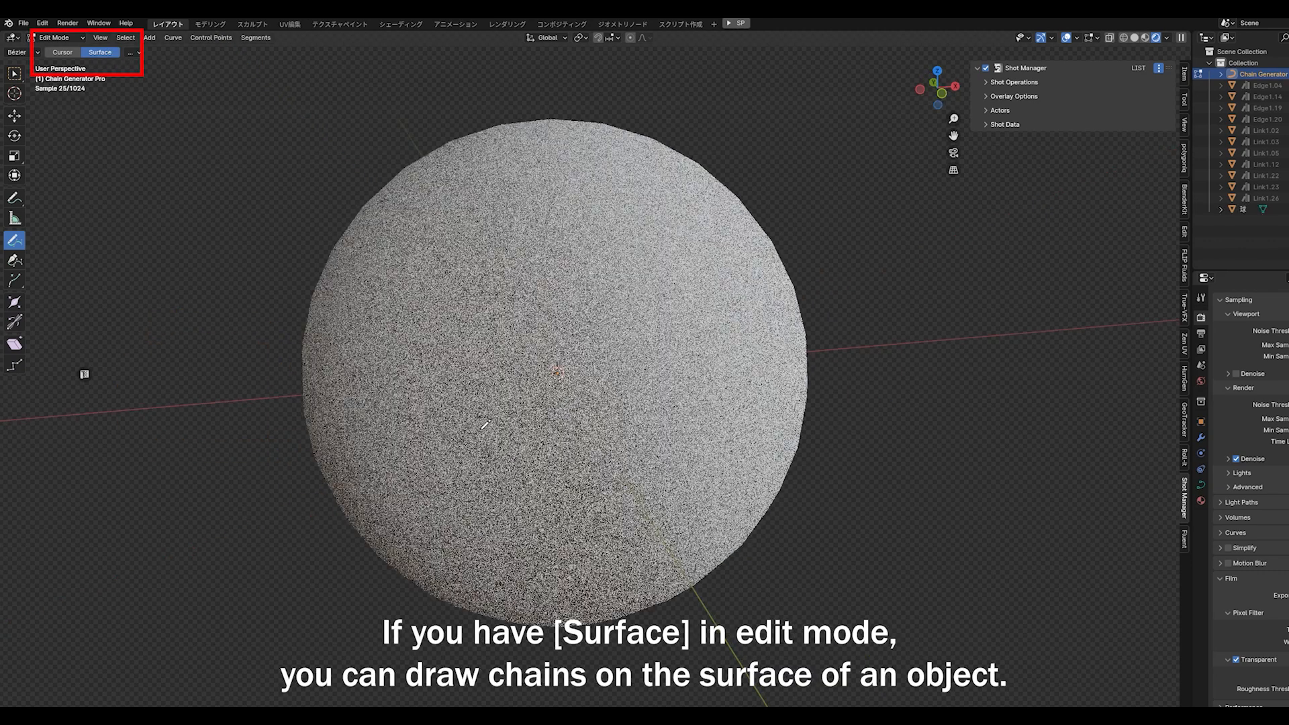
Step: With Surface depth active, draw several curved chains onto different sides of the sphere
{"action": "left_click_drag", "start_coordinate": [470, 267], "coordinate": [374, 443]}
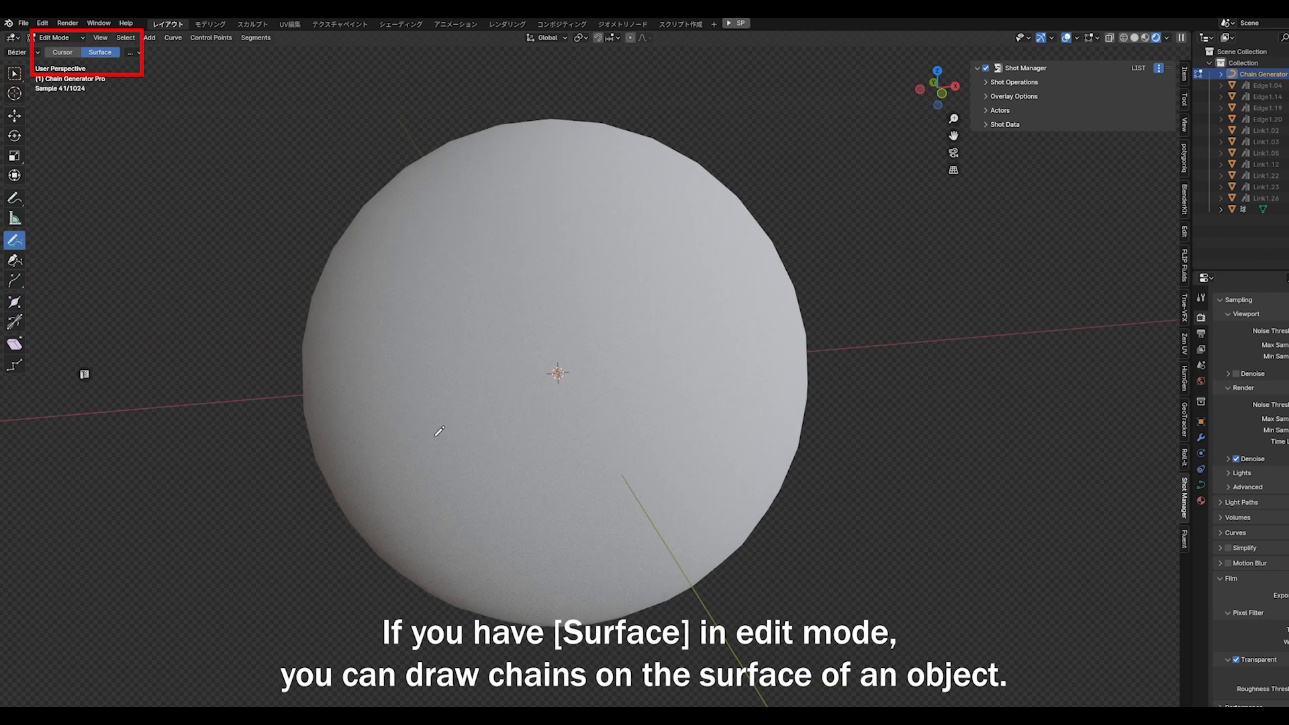
{"action": "left_click_drag", "start_coordinate": [726, 312], "coordinate": [661, 283]}
{"action": "mouse_move", "coordinate": [731, 316]}
{"action": "middle_mouse_down"}
{"action": "mouse_move", "coordinate": [658, 329]}
{"action": "mouse_move", "coordinate": [872, 346]}
{"action": "middle_mouse_up"}
{"action": "mouse_move", "coordinate": [503, 202]}
{"action": "left_mouse_down"}
{"action": "mouse_move", "coordinate": [604, 288]}
{"action": "mouse_move", "coordinate": [695, 456]}
{"action": "left_mouse_up"}
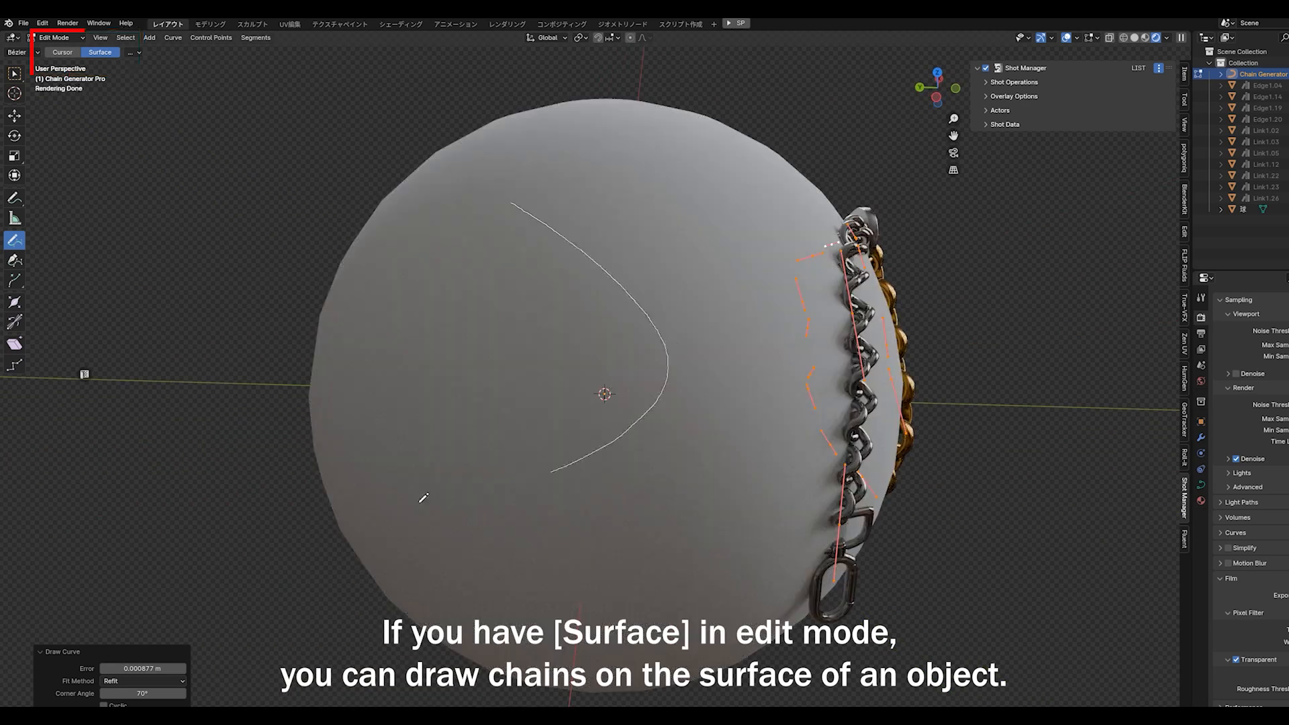
{"action": "scroll", "coordinate": [695, 457], "scroll_direction": "down", "scroll_amount": 3}
{"action": "mouse_move", "coordinate": [695, 456]}
{"action": "middle_mouse_down"}
{"action": "mouse_move", "coordinate": [726, 392]}
{"action": "mouse_move", "coordinate": [829, 384]}
{"action": "middle_mouse_up"}
{"action": "mouse_move", "coordinate": [437, 255]}
{"action": "left_mouse_down"}
{"action": "mouse_move", "coordinate": [575, 452]}
{"action": "mouse_move", "coordinate": [556, 356]}
{"action": "left_mouse_up"}
{"action": "mouse_move", "coordinate": [285, 341]}
{"action": "middle_mouse_down"}
{"action": "mouse_move", "coordinate": [537, 396]}
{"action": "mouse_move", "coordinate": [636, 490]}
{"action": "mouse_move", "coordinate": [577, 463]}
{"action": "middle_mouse_up"}
{"action": "left_click_drag", "start_coordinate": [594, 271], "coordinate": [664, 467]}
{"action": "scroll", "coordinate": [604, 379], "scroll_direction": "up", "scroll_amount": 3}
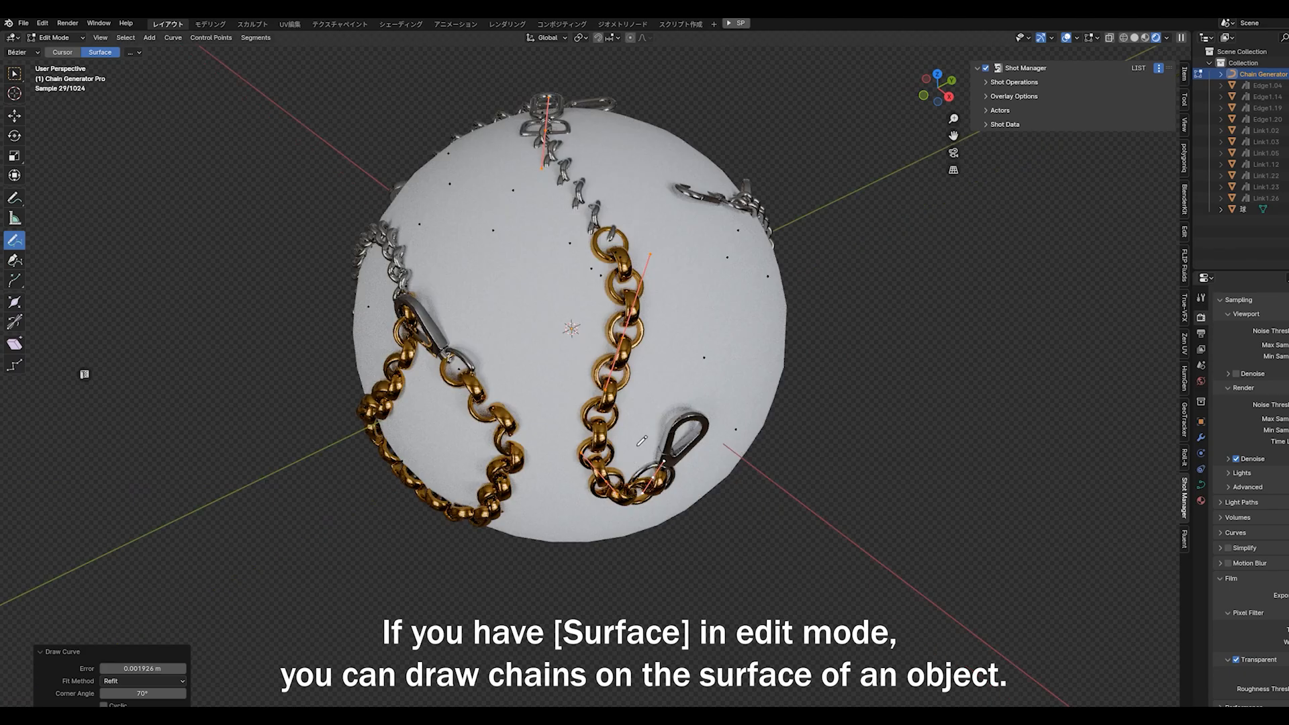
{"action": "middle_click_drag", "start_coordinate": [604, 379], "coordinate": [663, 405]}
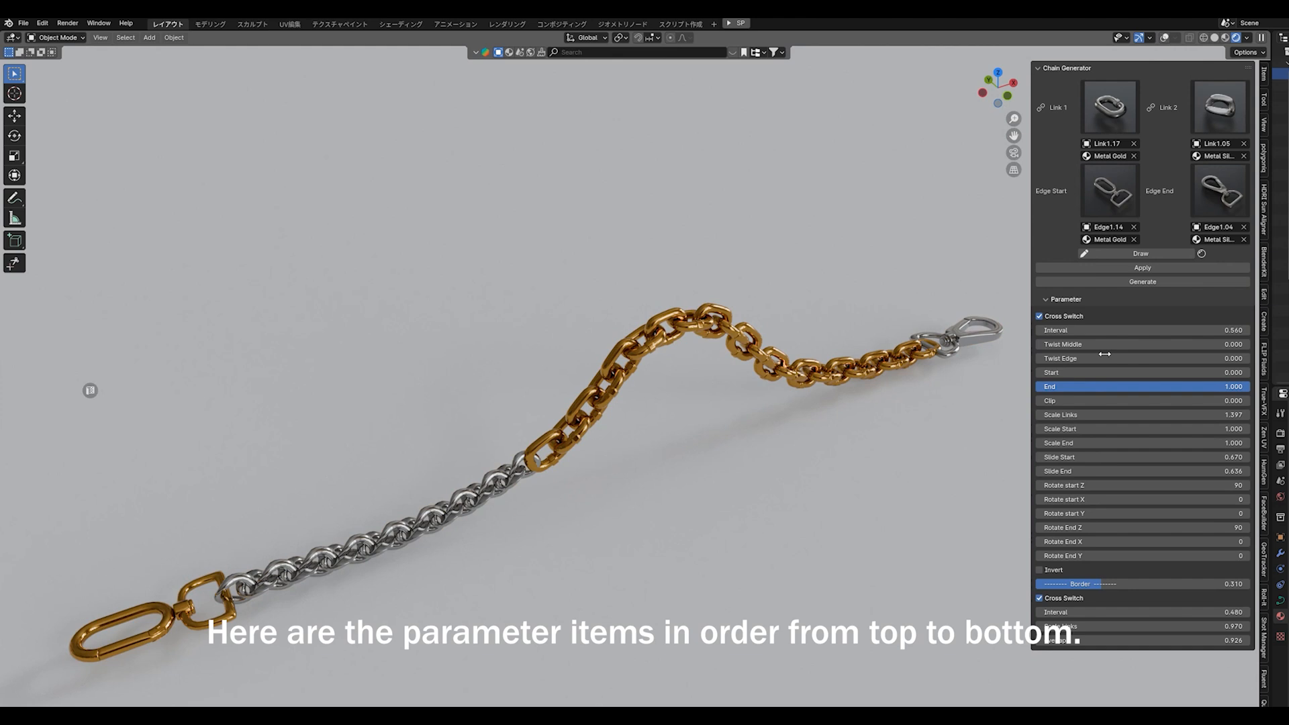
Step: Try Link 1 without Cross Switch to compare the alternating link rotation, and leave the option enabled
{"action": "left_click", "coordinate": [1040, 316]}
{"action": "left_click", "coordinate": [1041, 316]}
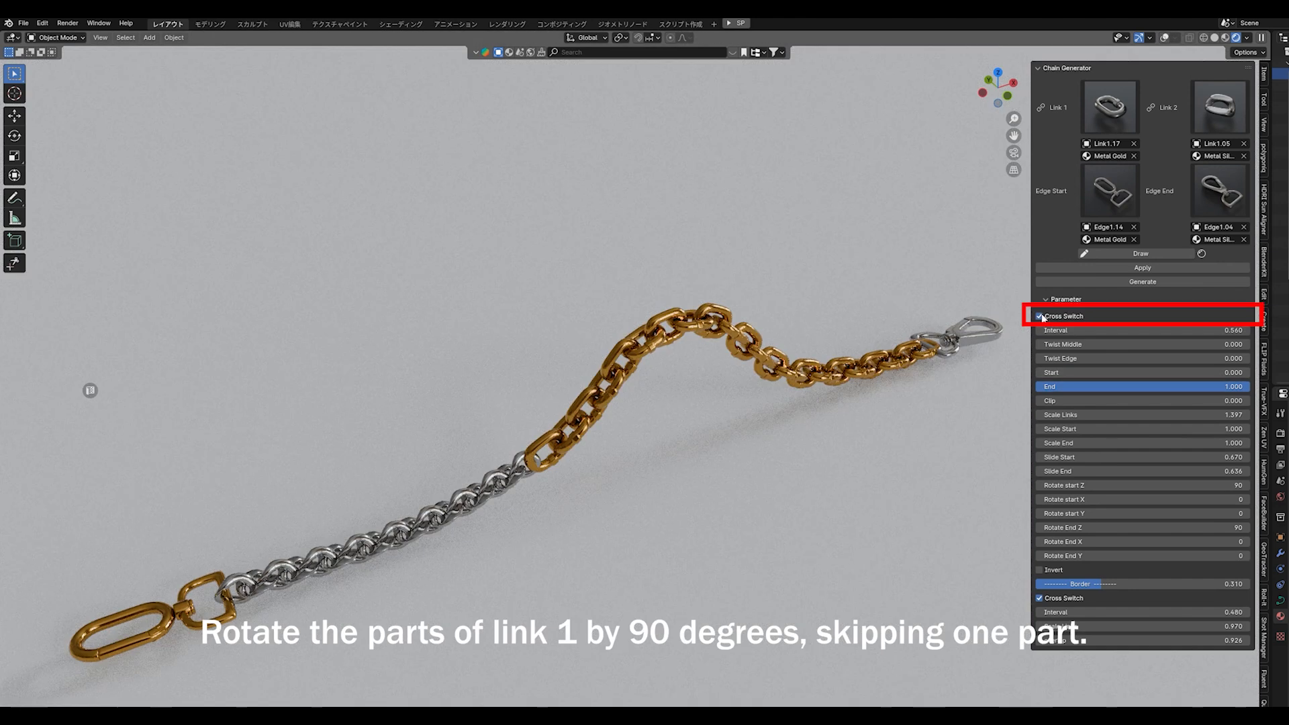
{"action": "left_click", "coordinate": [1041, 316]}
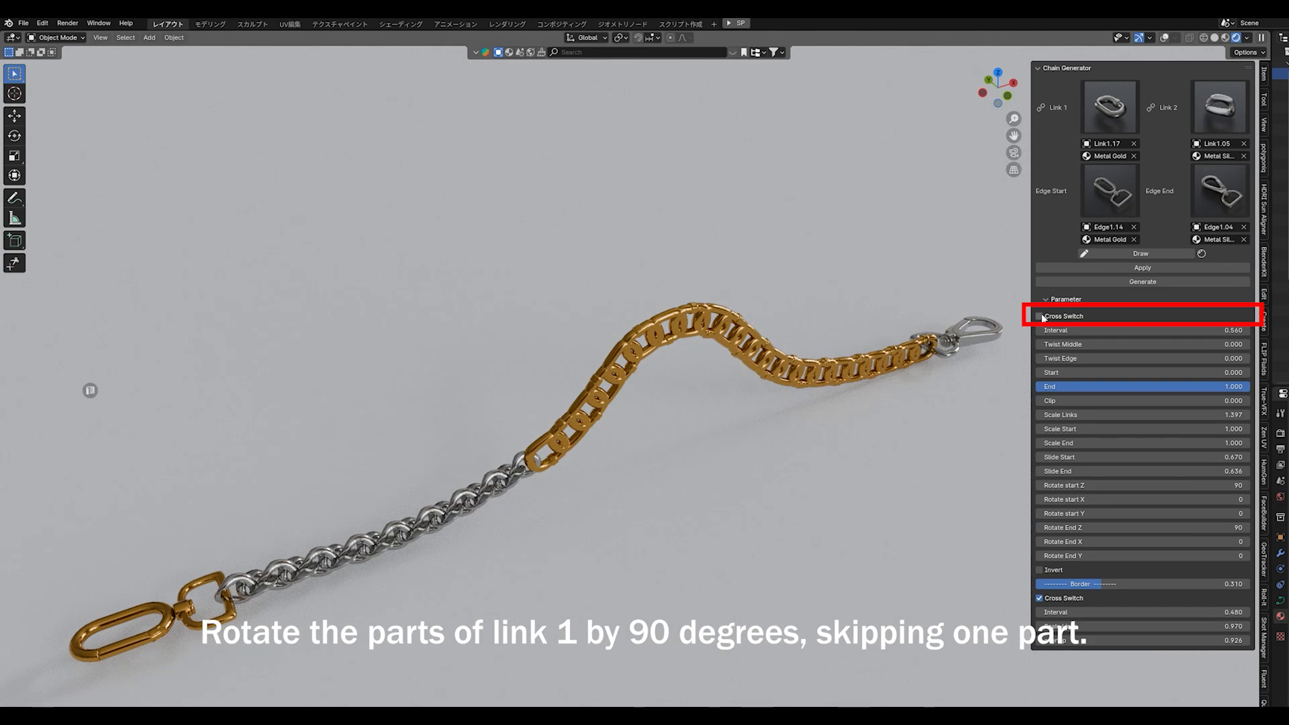
{"action": "left_click", "coordinate": [1041, 317]}
Step: Set Link 1's Interval to 0.430, Twist Middle to 0.700 and Twist Edge to 0.390, and try trimming End to 0.518 before restoring 1.000
{"action": "left_click_drag", "start_coordinate": [1079, 330], "coordinate": [1150, 345]}
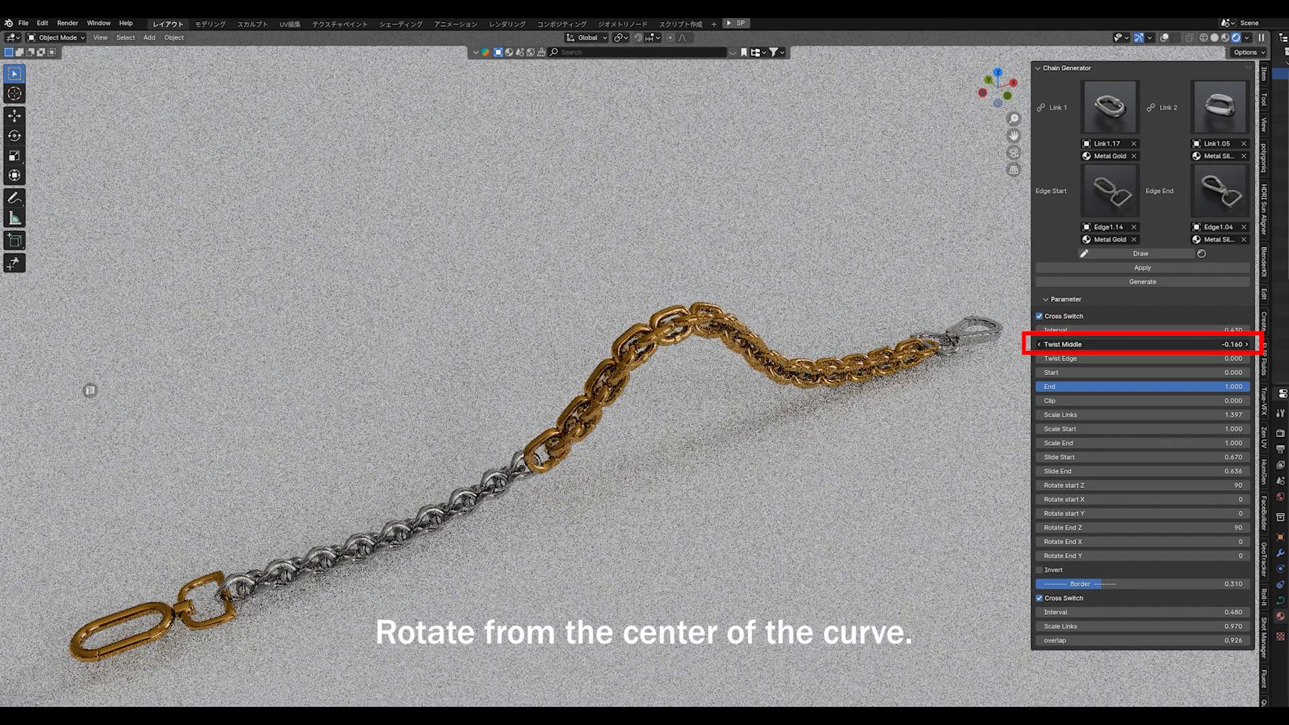
{"action": "left_click_drag", "start_coordinate": [1027, 345], "coordinate": [1035, 372]}
{"action": "left_click_drag", "start_coordinate": [1235, 387], "coordinate": [1146, 386]}
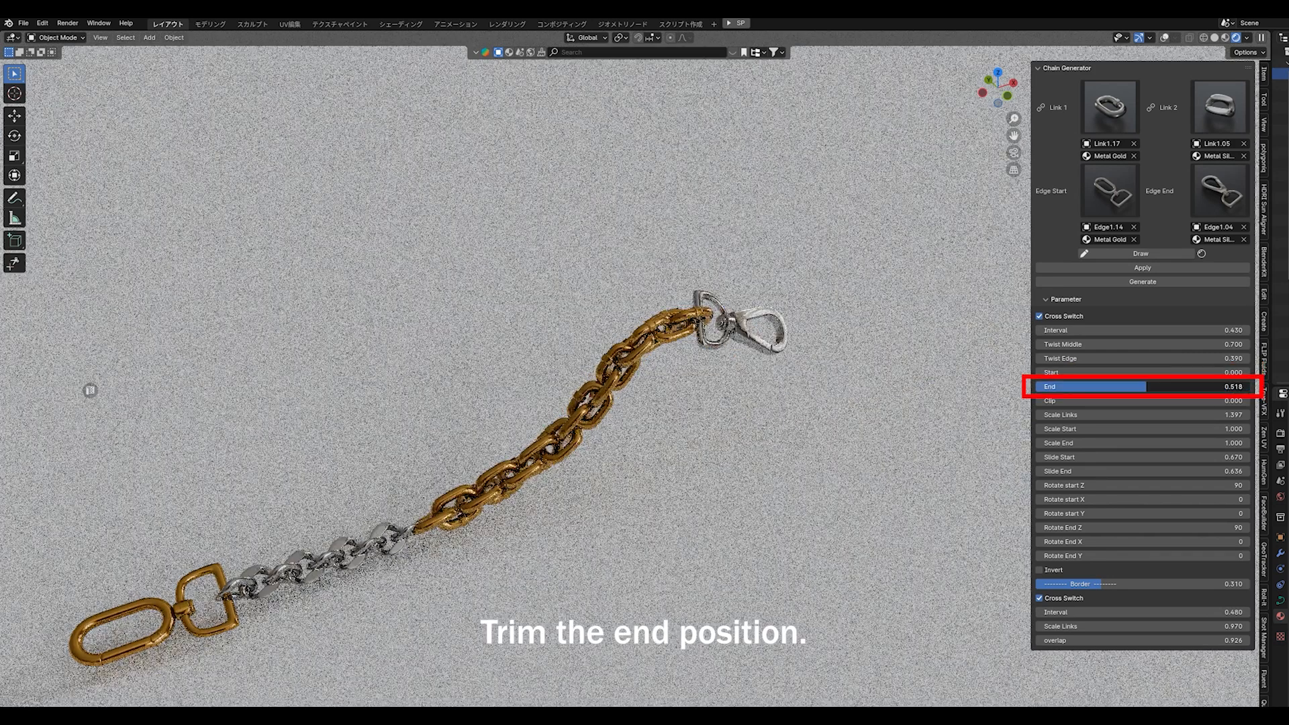
{"action": "left_click_drag", "start_coordinate": [1041, 386], "coordinate": [1141, 414]}
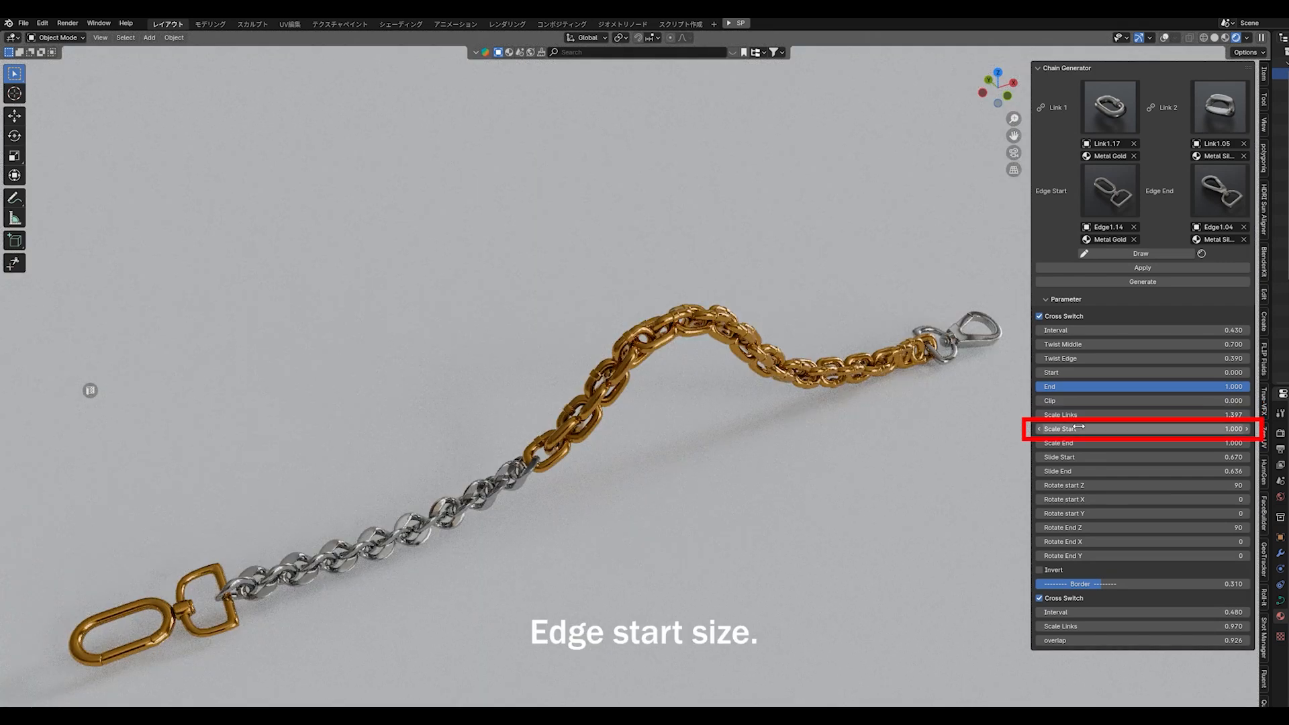
Step: Set Scale Start to 0.950, Scale End to 0.980, Slide Start to 0.650, Slide End to 0.616 and Rotate start Z to -65
{"action": "mouse_move", "coordinate": [1141, 428]}
{"action": "left_mouse_down"}
{"action": "mouse_move", "coordinate": [1074, 428]}
{"action": "mouse_move", "coordinate": [1161, 429]}
{"action": "mouse_move", "coordinate": [1100, 428]}
{"action": "mouse_move", "coordinate": [1134, 429]}
{"action": "left_mouse_up"}
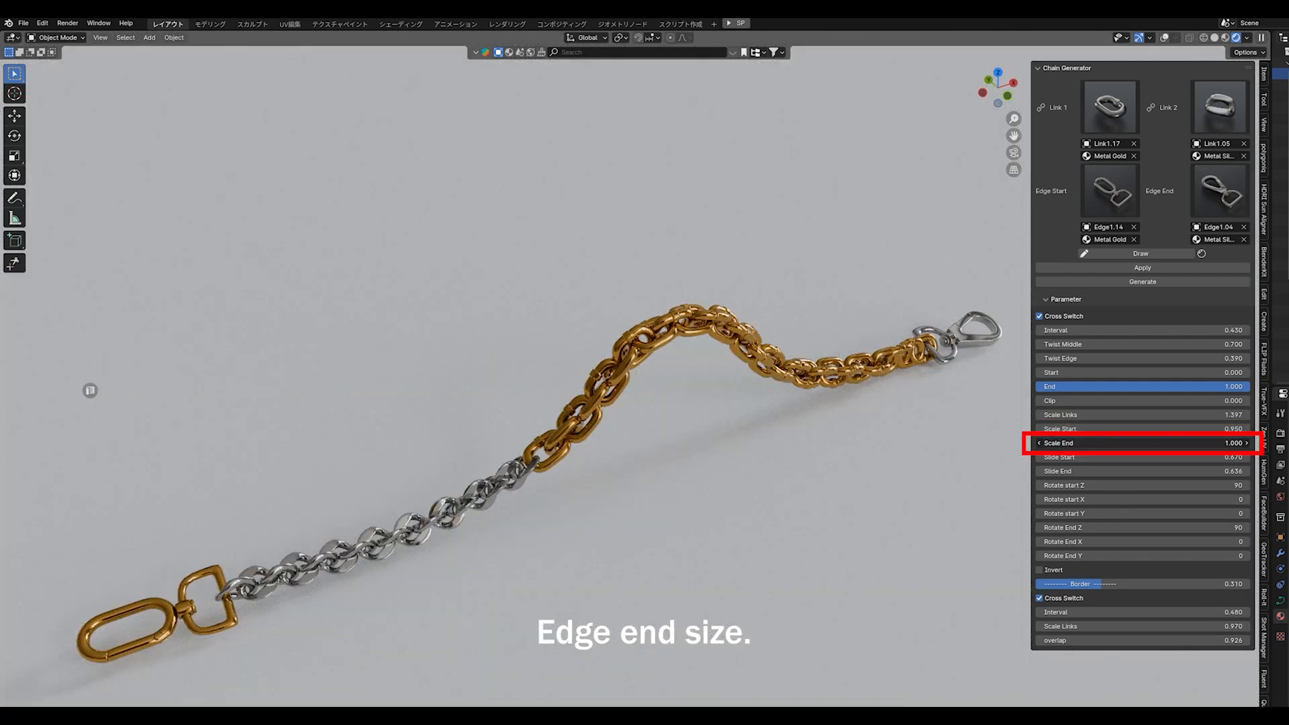
{"action": "left_click_drag", "start_coordinate": [1141, 443], "coordinate": [1139, 471]}
{"action": "left_click_drag", "start_coordinate": [1141, 471], "coordinate": [1063, 501]}
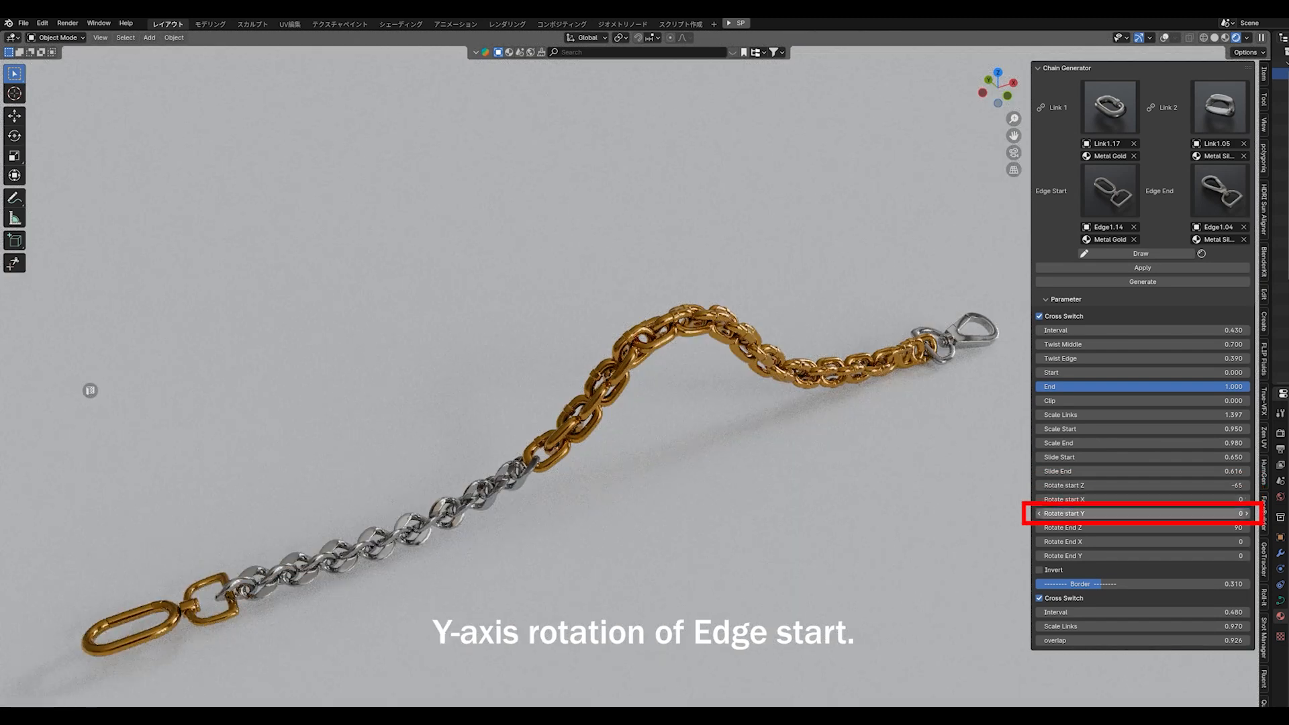
Step: Try the Y rotation of the start clasp and the Z, X and Y rotations of the end clasp
{"action": "left_click_drag", "start_coordinate": [1074, 513], "coordinate": [1192, 527]}
{"action": "key", "text": "ctrl+z"}
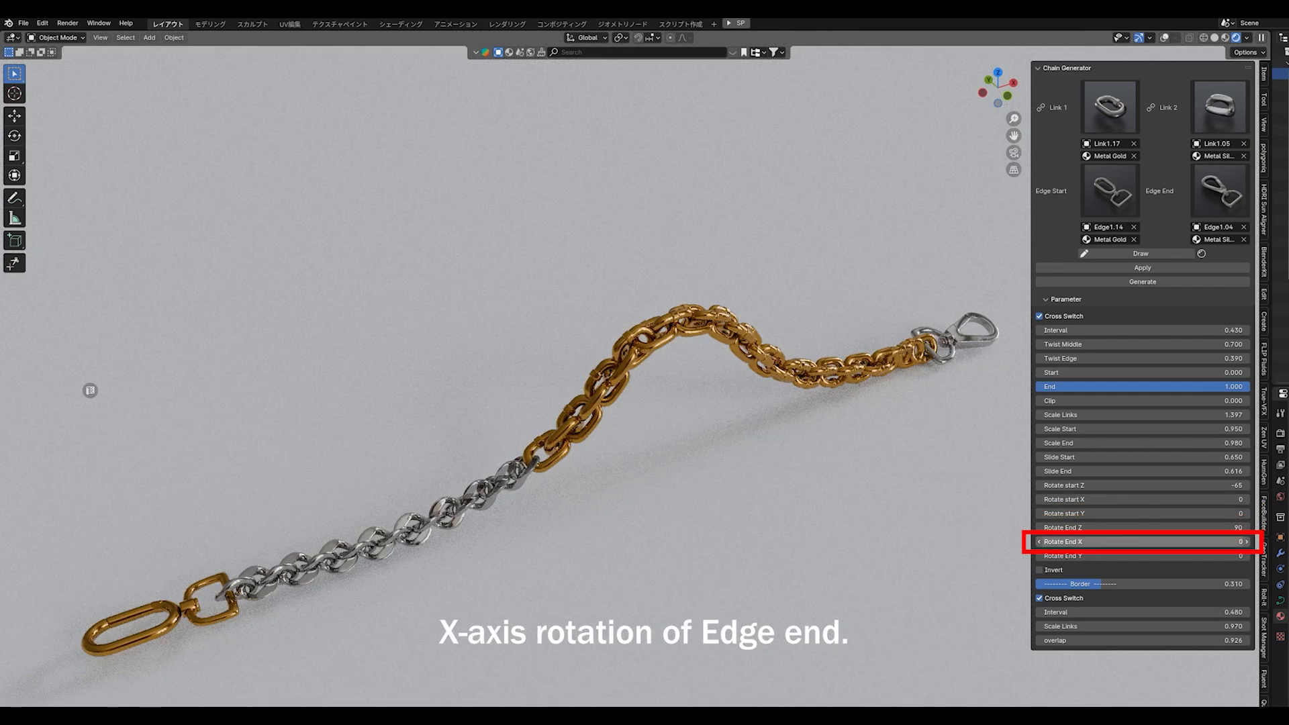
{"action": "mouse_move", "coordinate": [1141, 541]}
{"action": "left_mouse_down"}
{"action": "mouse_move", "coordinate": [1168, 542]}
{"action": "mouse_move", "coordinate": [1141, 542]}
{"action": "left_mouse_up"}
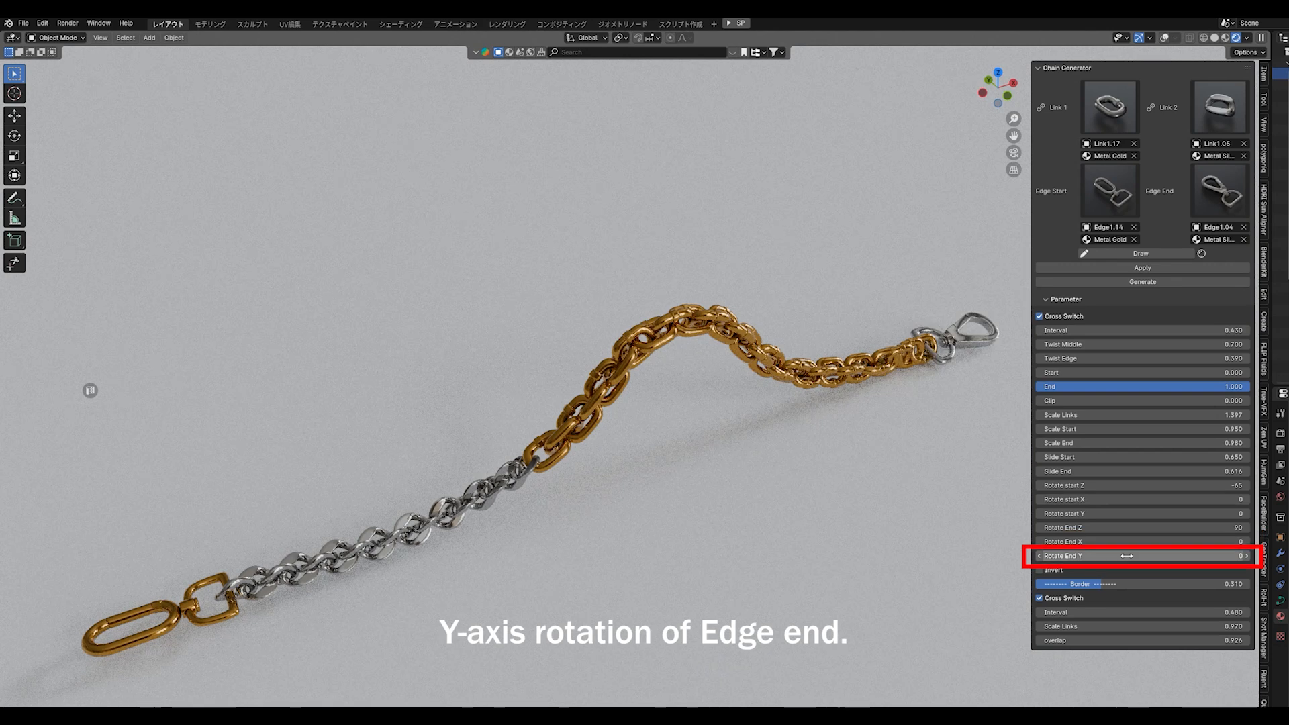
{"action": "mouse_move", "coordinate": [1126, 556]}
{"action": "left_mouse_down"}
{"action": "mouse_move", "coordinate": [1163, 556]}
{"action": "mouse_move", "coordinate": [1127, 556]}
{"action": "left_mouse_up"}
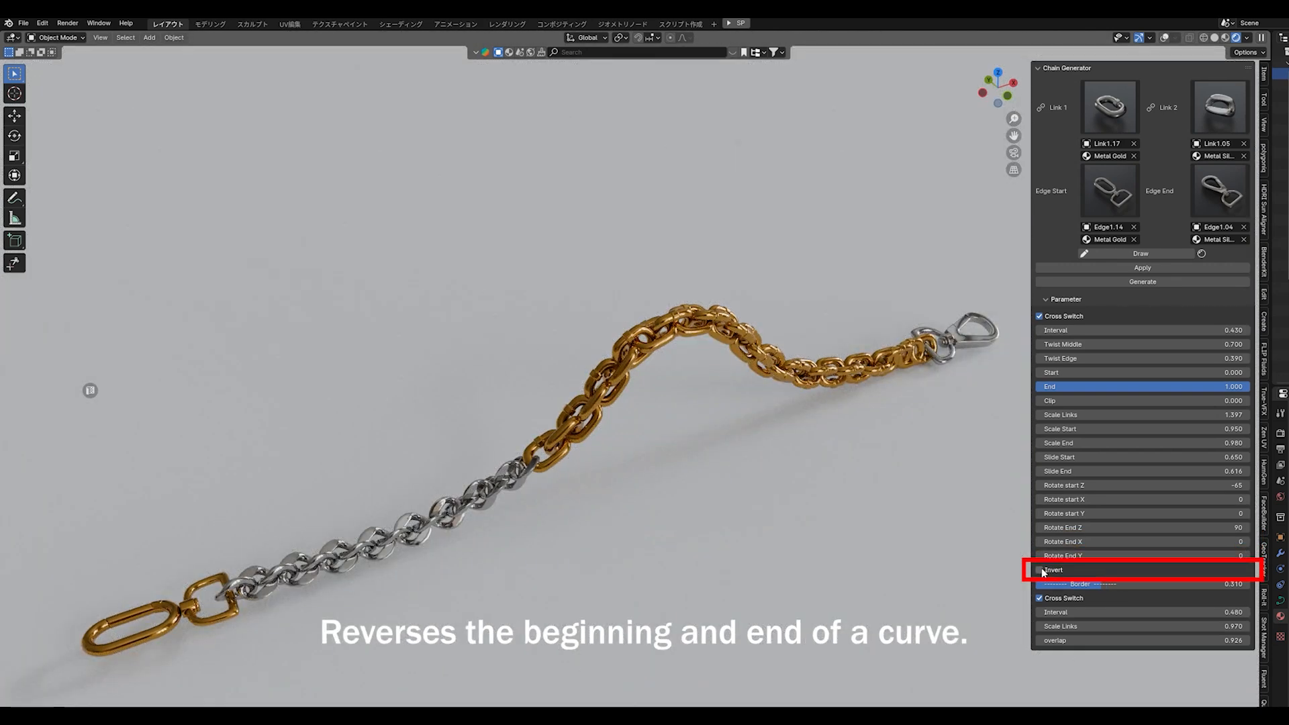
Step: Try reversing the curve with Invert and shifting the Border between Link 1 and Link 2
{"action": "left_click", "coordinate": [1040, 569]}
{"action": "left_click", "coordinate": [1040, 570]}
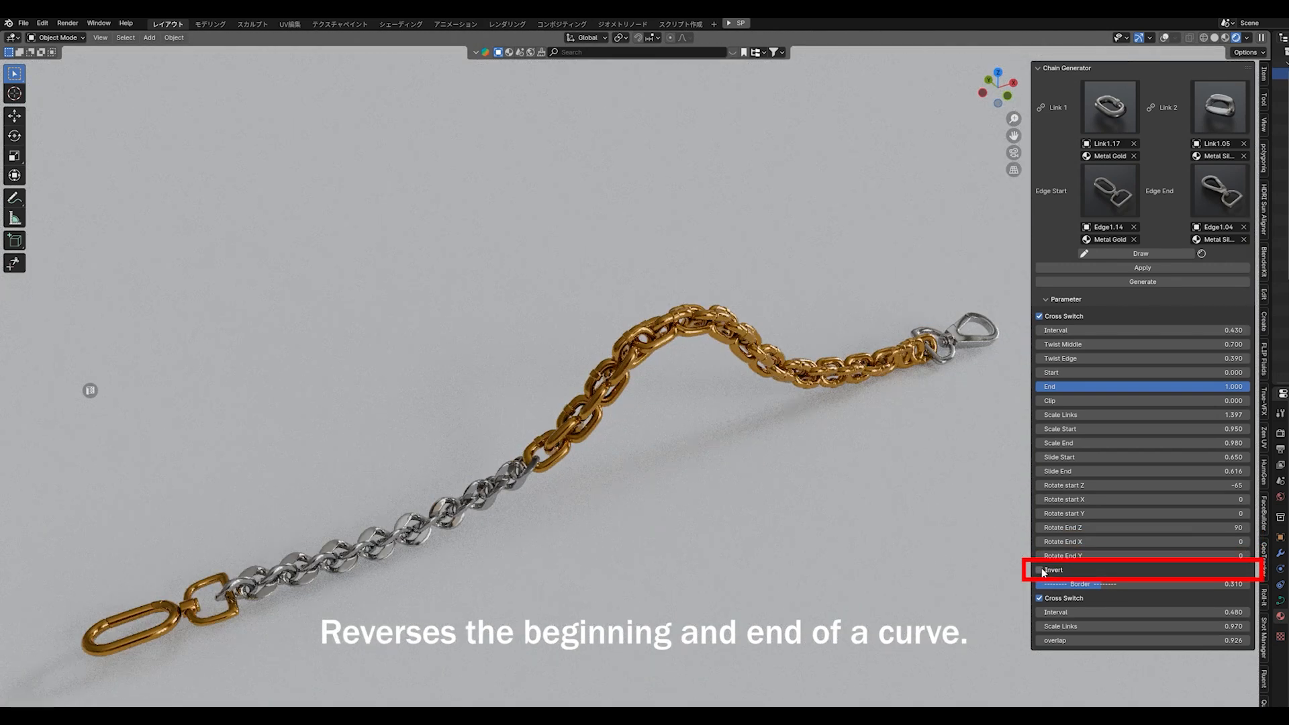
{"action": "left_click", "coordinate": [1039, 569]}
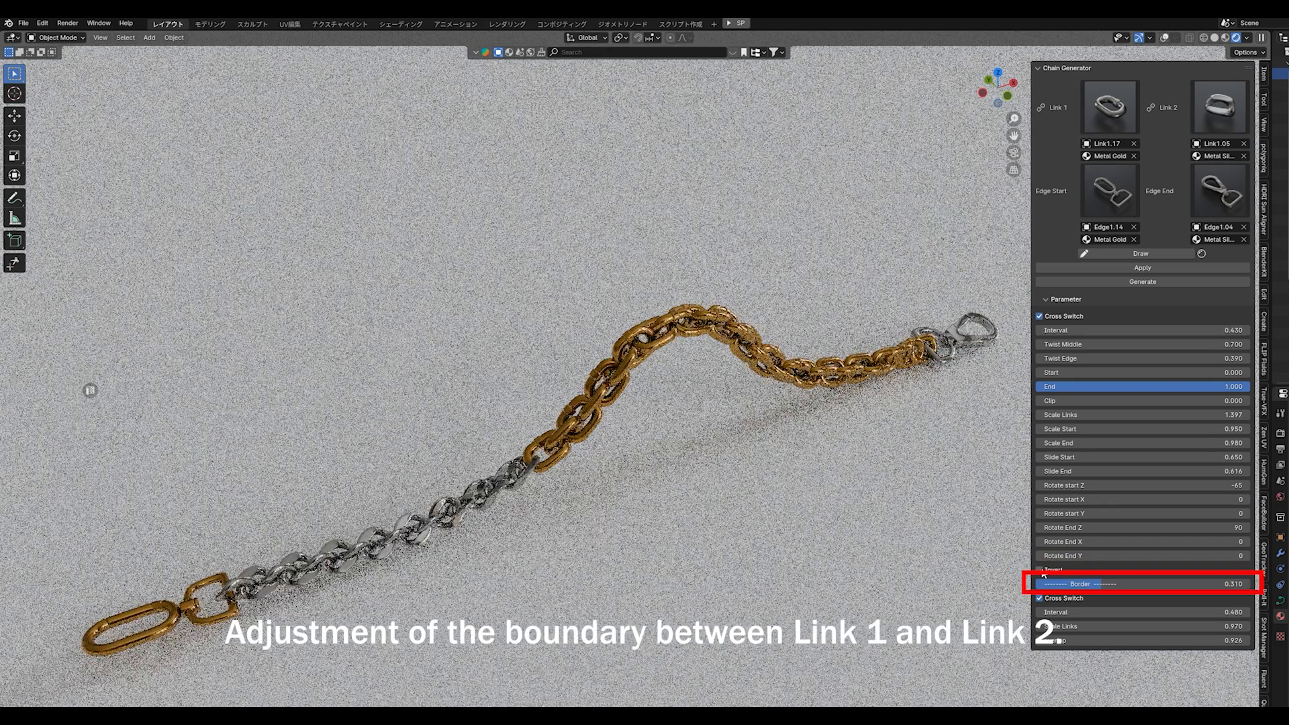
{"action": "left_click_drag", "start_coordinate": [1087, 584], "coordinate": [1047, 584]}
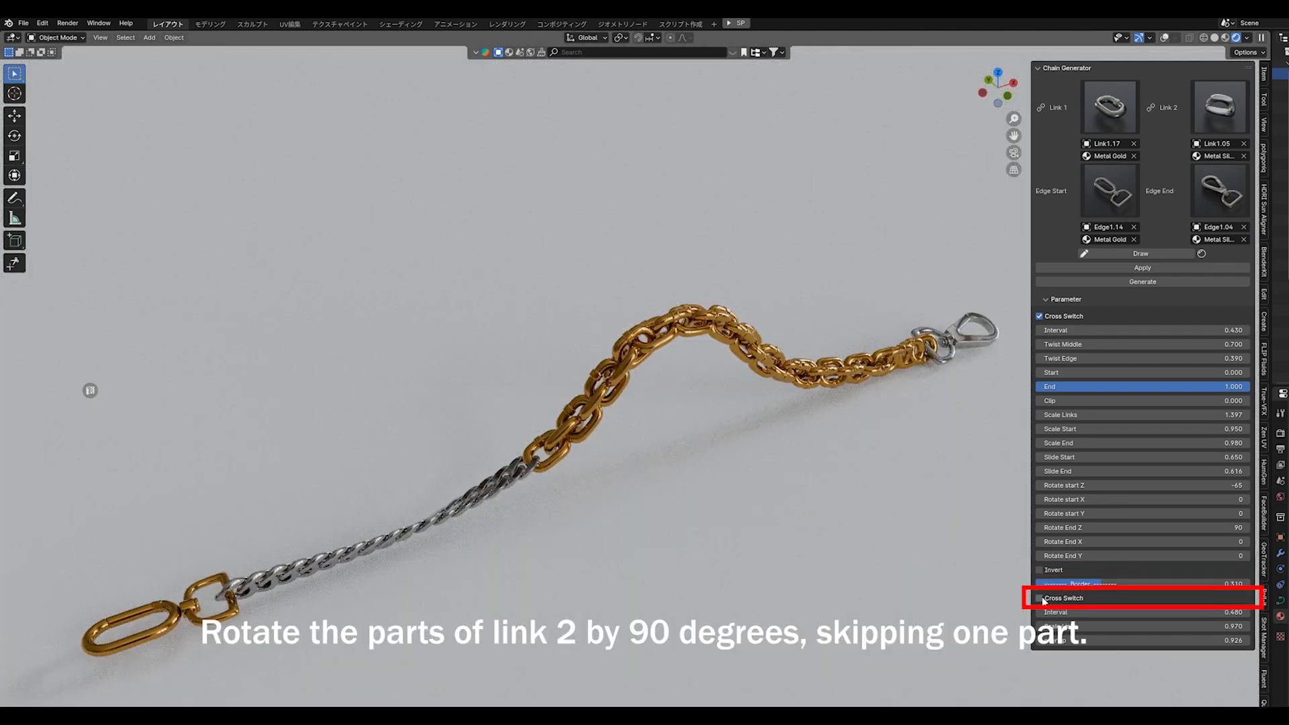
Step: Try Link 2 without Cross Switch, with Interval at 0.140 and Scale Links at 1.570, and restore its original settings
{"action": "left_click", "coordinate": [1040, 598]}
{"action": "left_click", "coordinate": [1041, 599]}
{"action": "mouse_move", "coordinate": [1142, 612]}
{"action": "left_mouse_down"}
{"action": "mouse_move", "coordinate": [1181, 612]}
{"action": "mouse_move", "coordinate": [1073, 612]}
{"action": "mouse_move", "coordinate": [1141, 612]}
{"action": "mouse_move", "coordinate": [1101, 612]}
{"action": "mouse_move", "coordinate": [1154, 625]}
{"action": "left_mouse_up"}
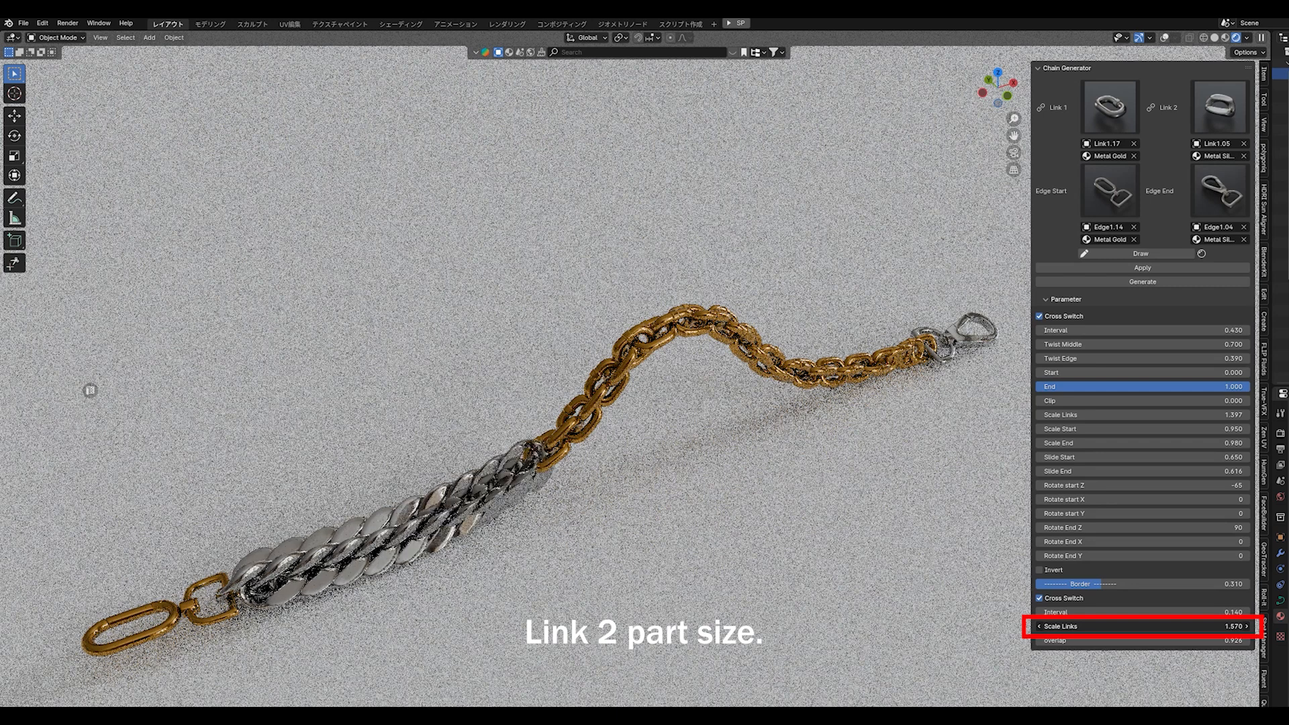
{"action": "left_click_drag", "start_coordinate": [1114, 626], "coordinate": [1084, 626]}
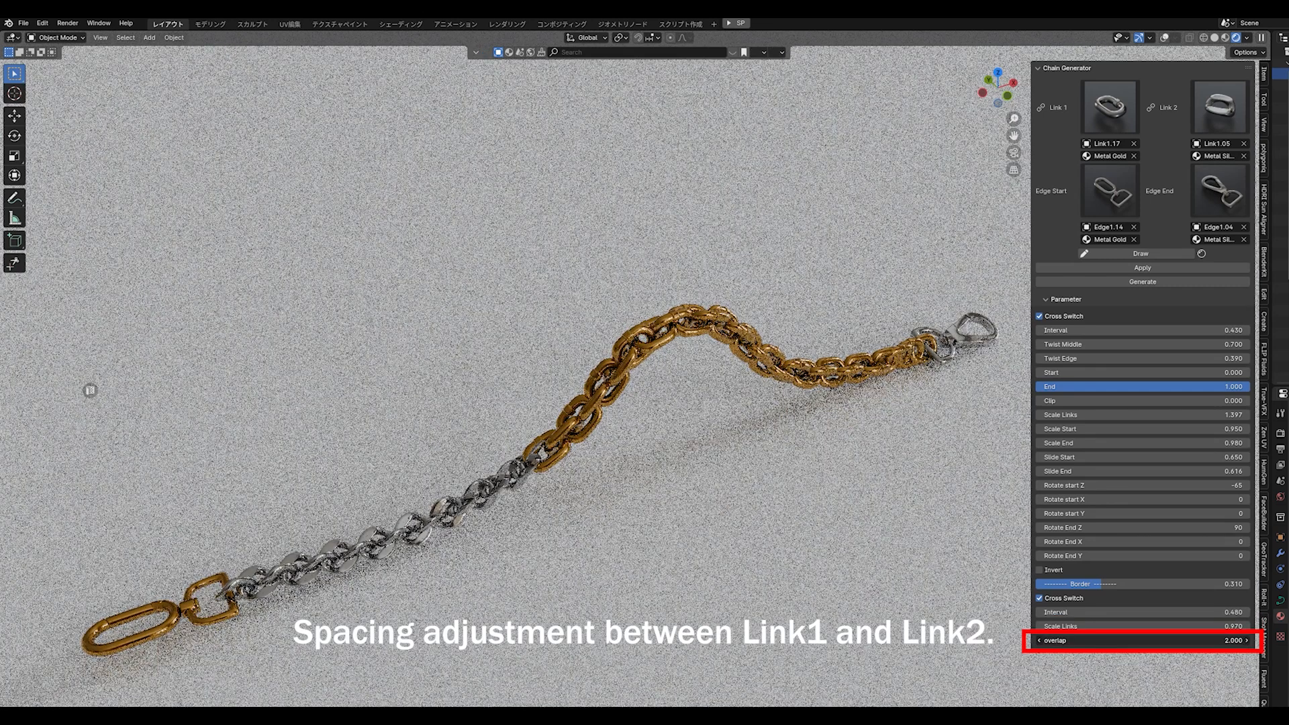
Step: Set the overlap between Link 1 and Link 2 to 0.546
{"action": "left_click_drag", "start_coordinate": [1141, 640], "coordinate": [1097, 640]}
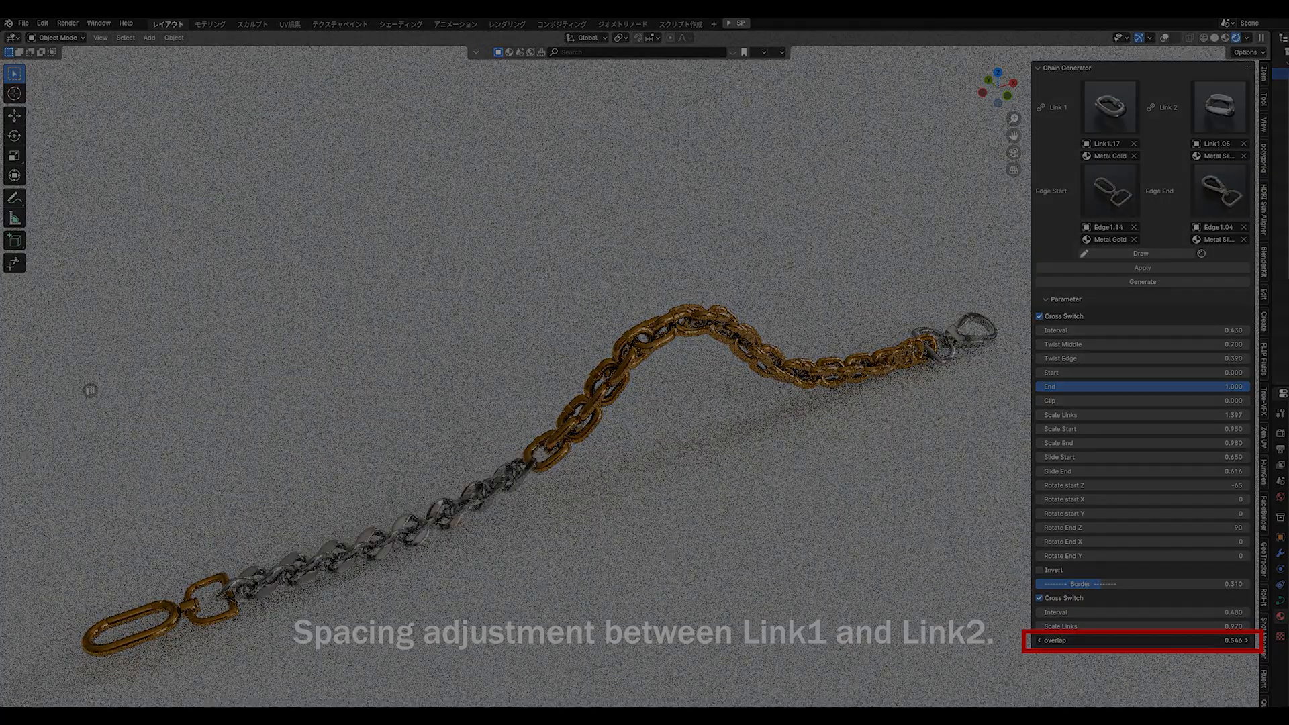